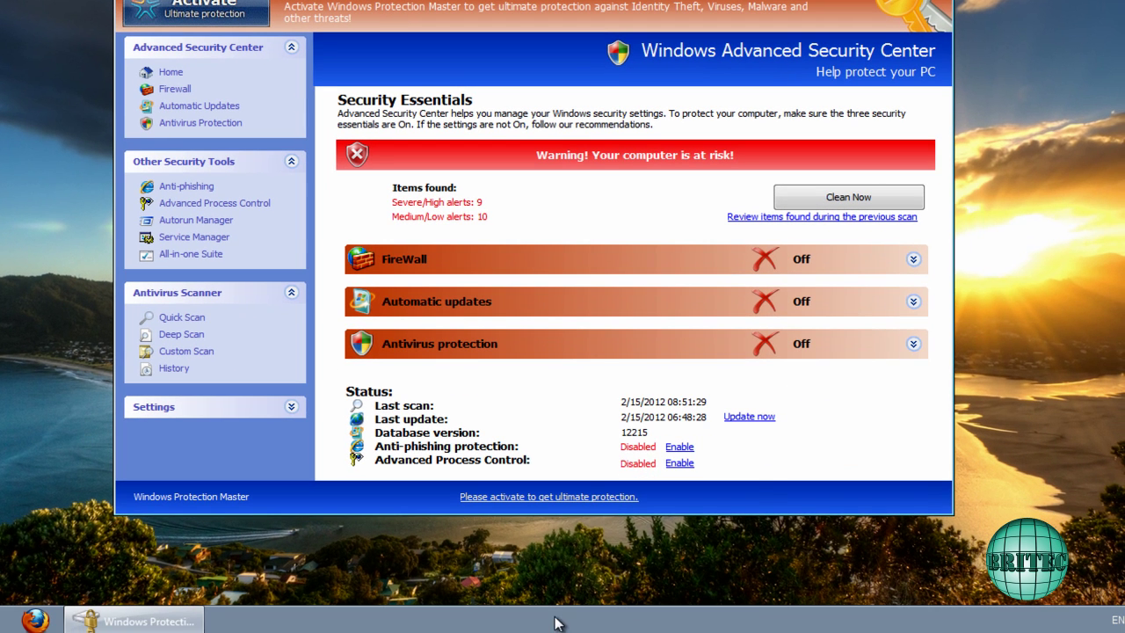
Launch Task Manager, then run a Quick Scan in Windows Protection Master, which reports 18 threats.
{"action": "right_click", "coordinate": [555, 623]}
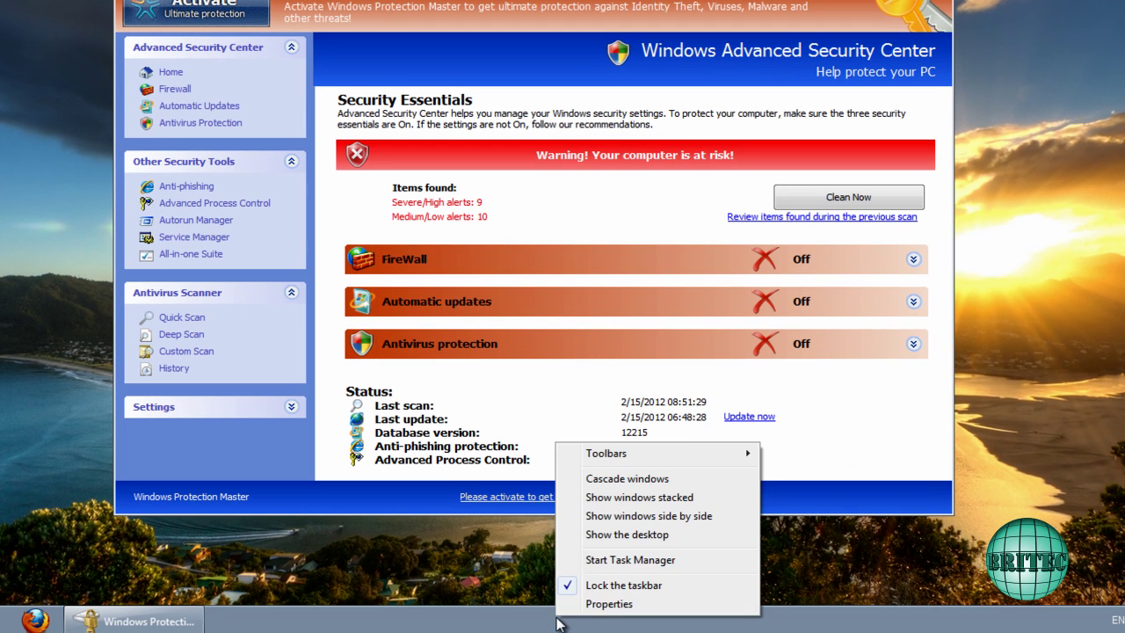
{"action": "left_click", "coordinate": [601, 563]}
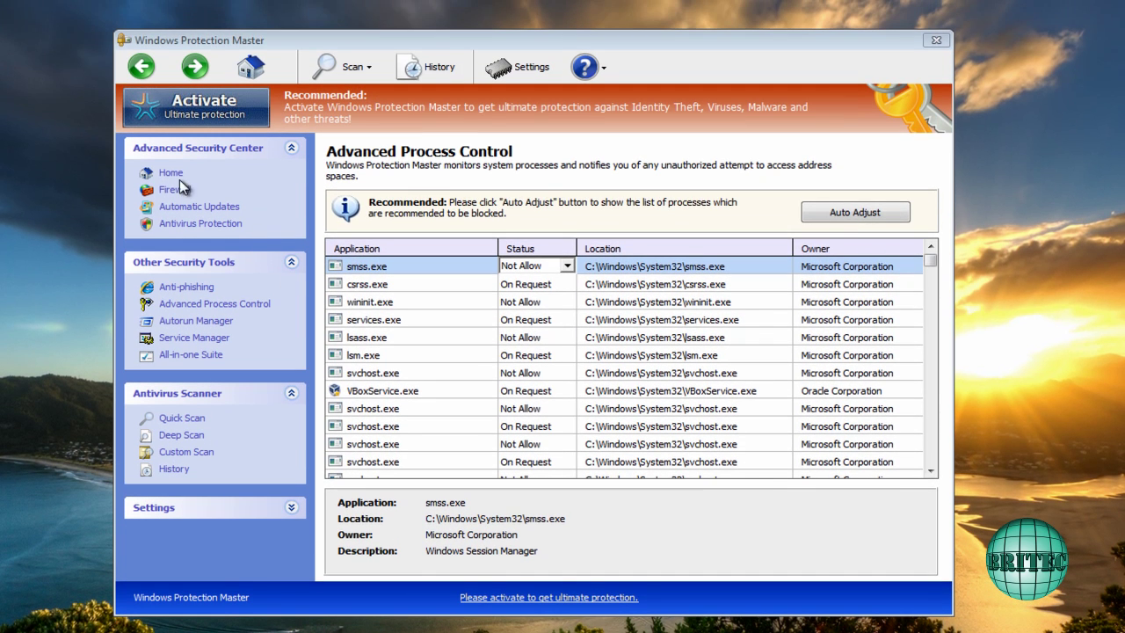
{"action": "left_click", "coordinate": [171, 175]}
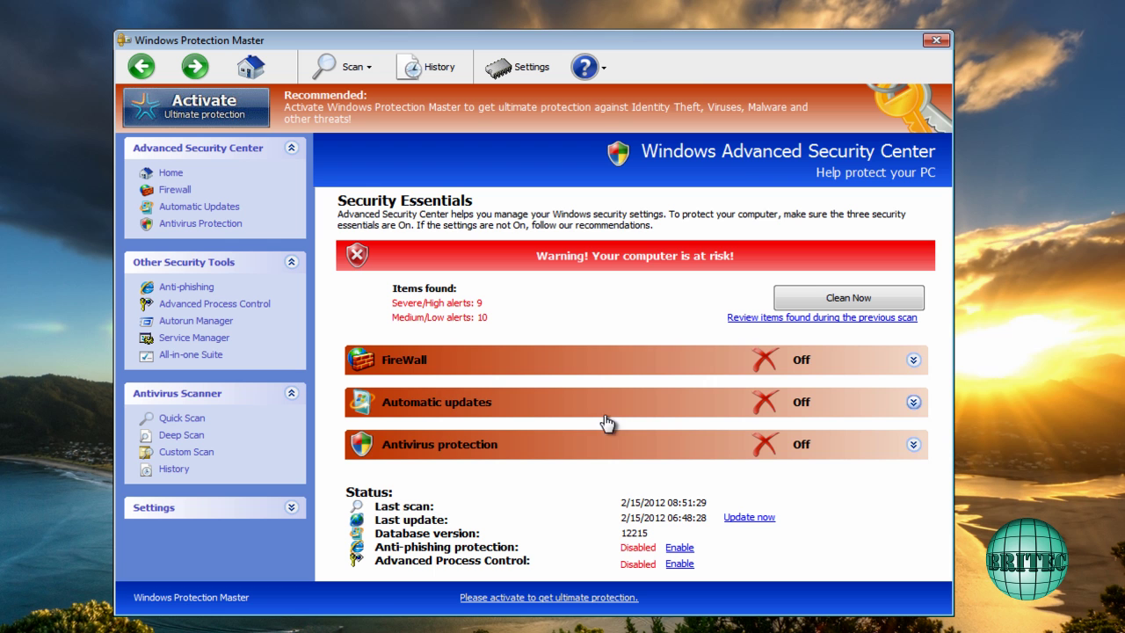
{"action": "left_click", "coordinate": [171, 419]}
{"action": "left_click", "coordinate": [867, 280]}
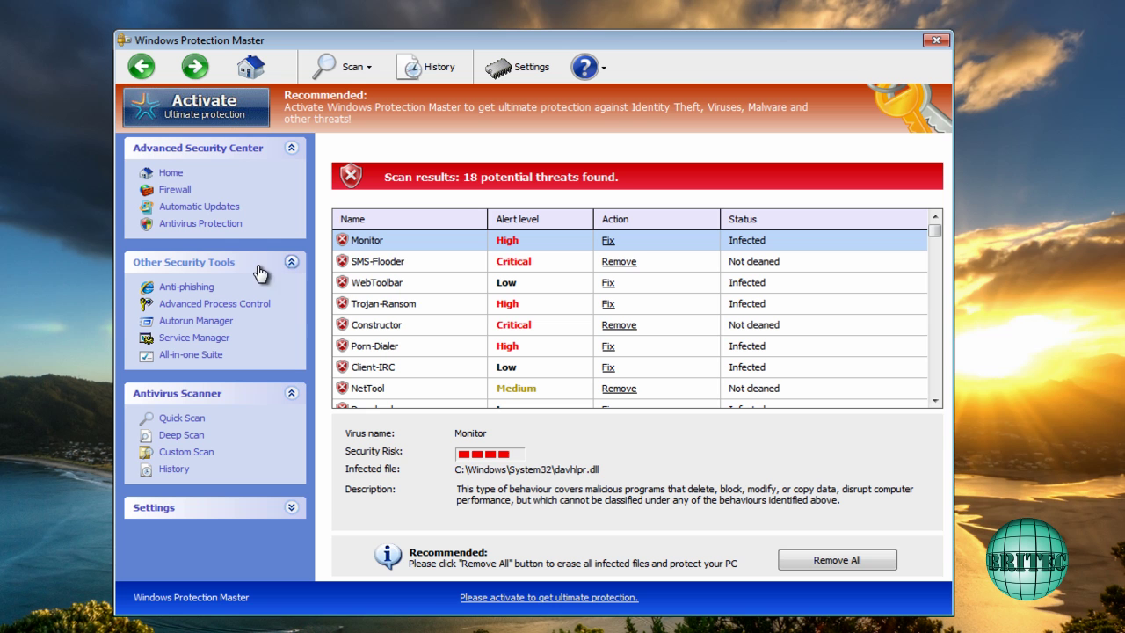
{"action": "left_click", "coordinate": [198, 115]}
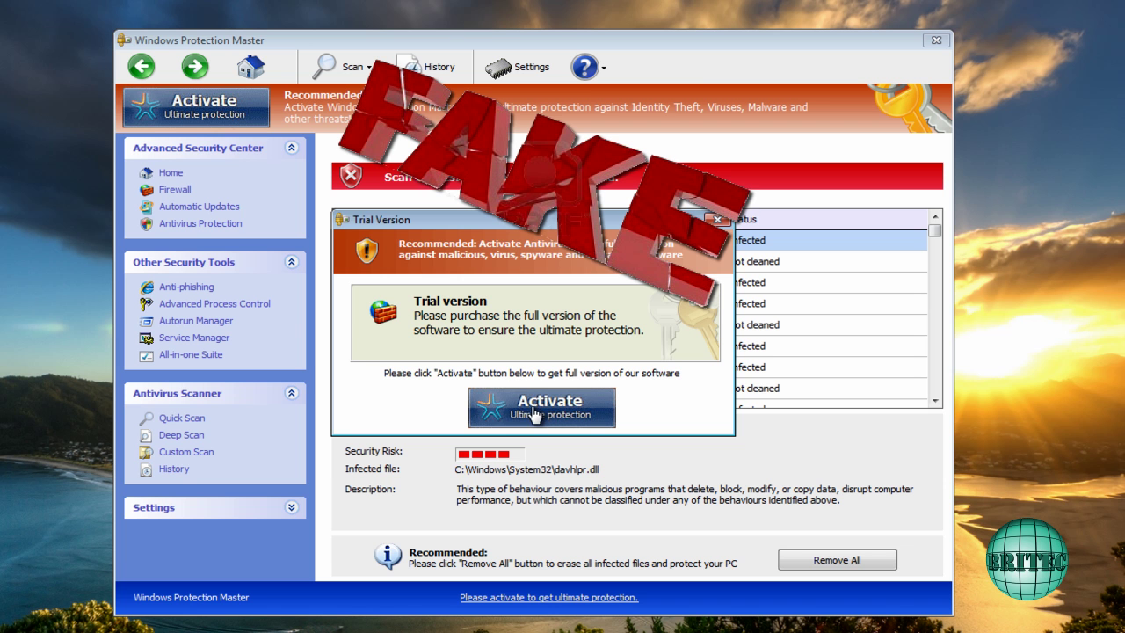
{"action": "left_click", "coordinate": [561, 417]}
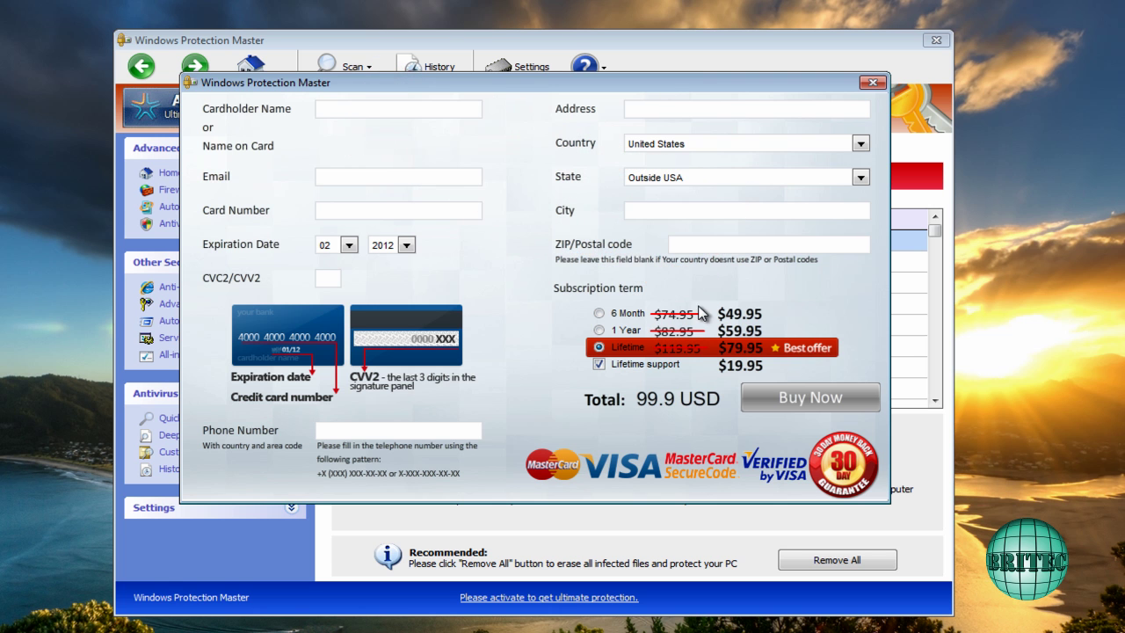
{"action": "left_click", "coordinate": [873, 84]}
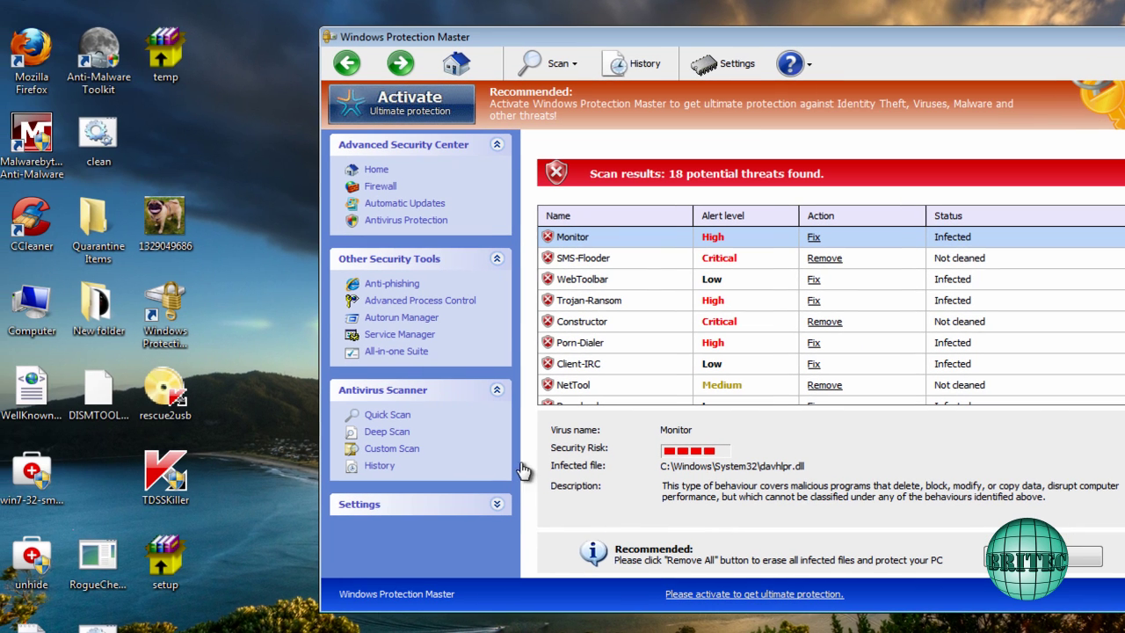
View the Windows Protection Master shortcut's properties and highlight the AppData\Roaming part of its Target path.
{"action": "right_click", "coordinate": [179, 310]}
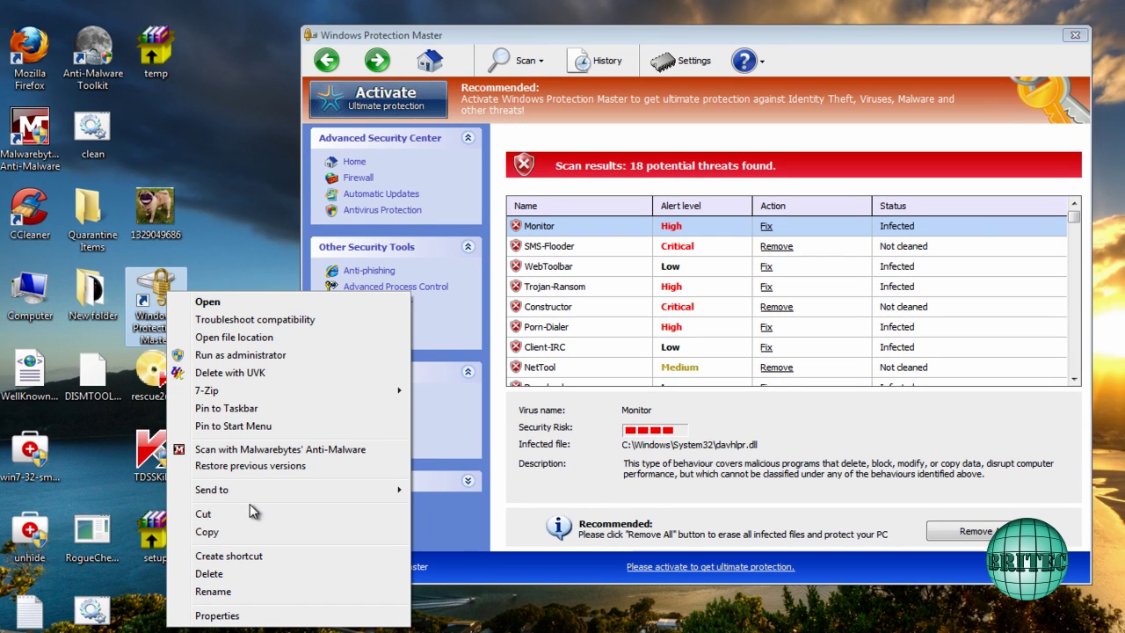
{"action": "left_click", "coordinate": [217, 615]}
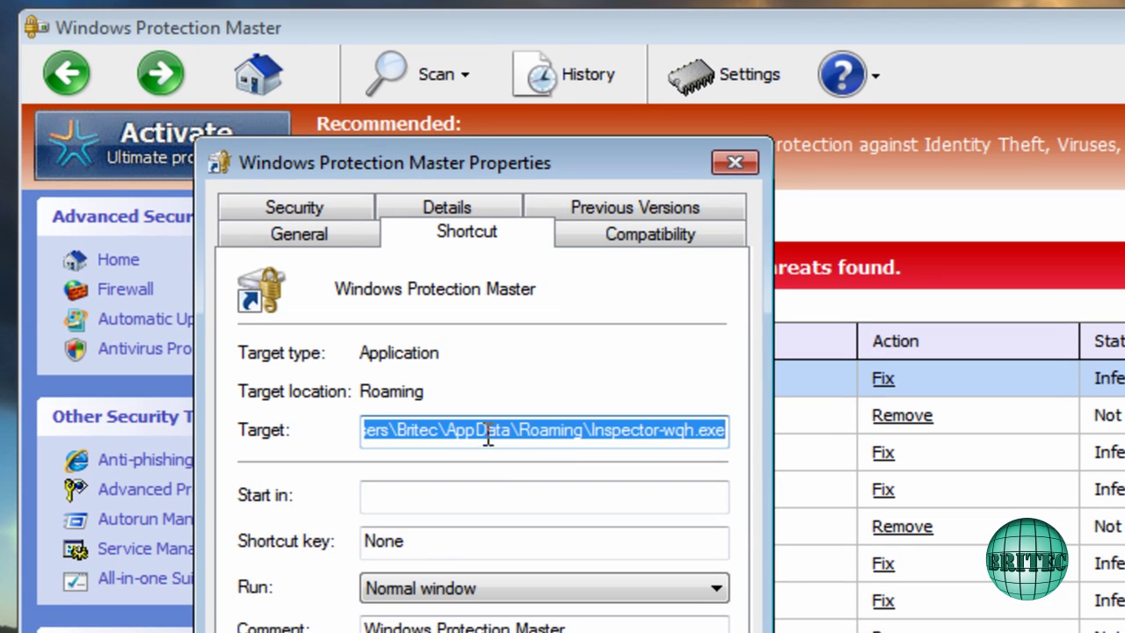
{"action": "left_click_drag", "start_coordinate": [528, 301], "coordinate": [607, 295]}
{"action": "left_click_drag", "start_coordinate": [584, 428], "coordinate": [528, 429]}
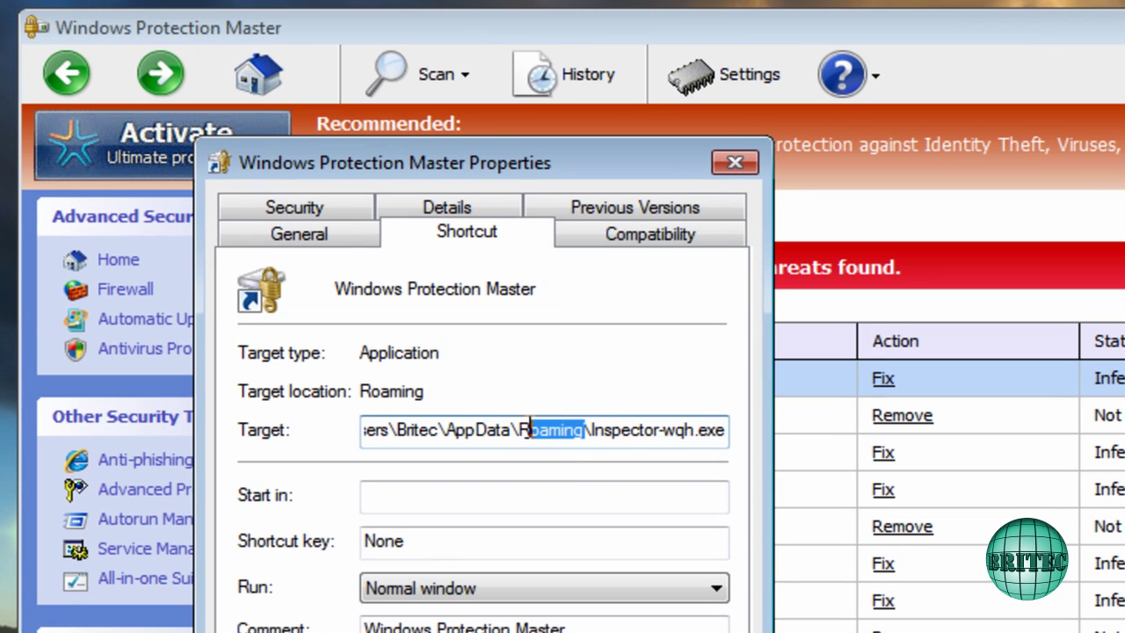
Close the shortcut properties and browse to C:\Users\user\AppData.
{"action": "left_click", "coordinate": [735, 162]}
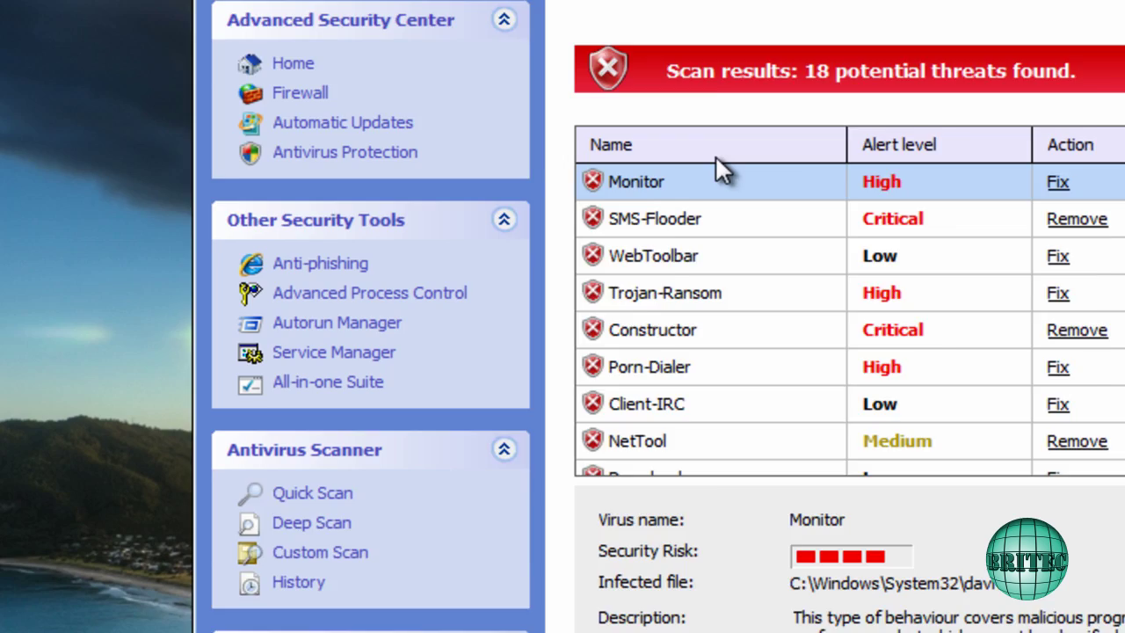
{"action": "left_click", "coordinate": [24, 629]}
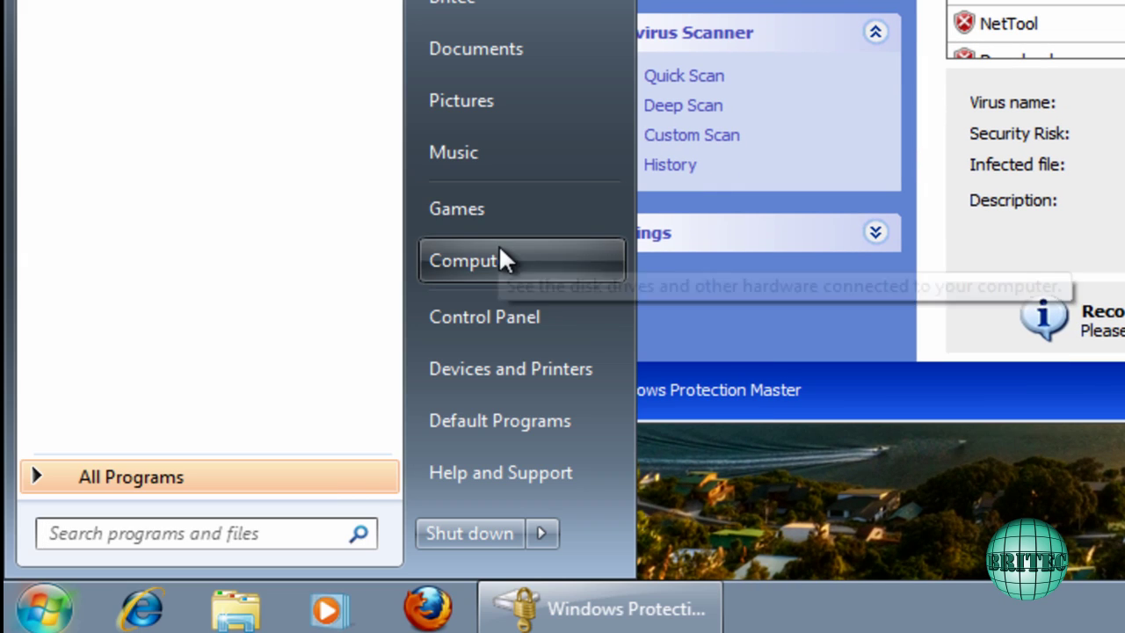
{"action": "left_click", "coordinate": [480, 268]}
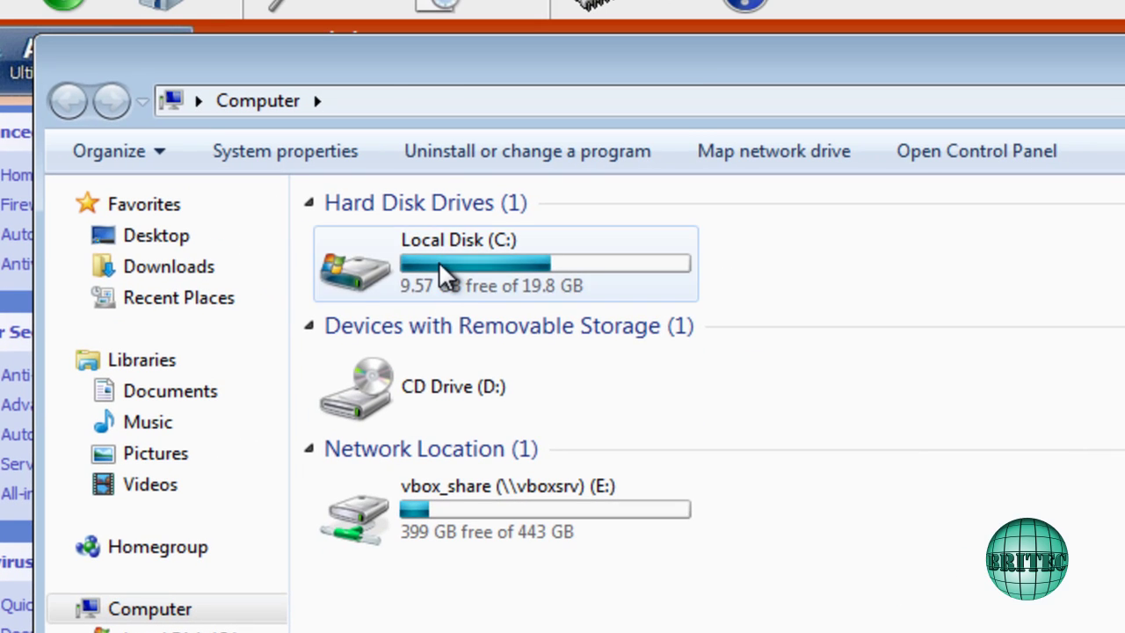
{"action": "left_click", "coordinate": [439, 264]}
{"action": "double_click", "coordinate": [438, 261]}
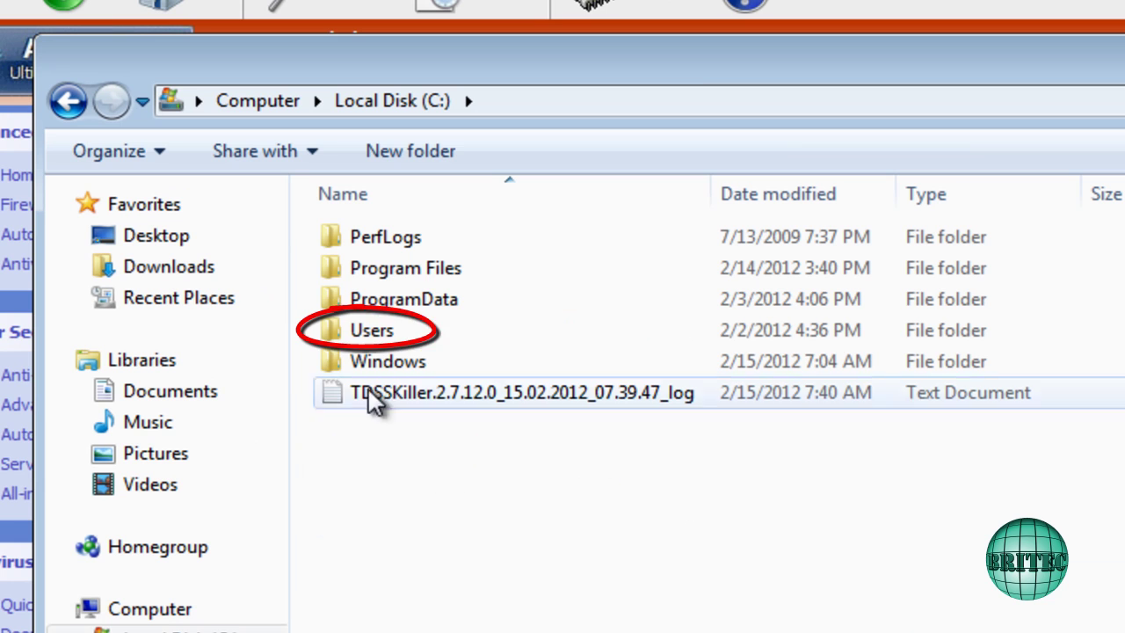
{"action": "double_click", "coordinate": [388, 339]}
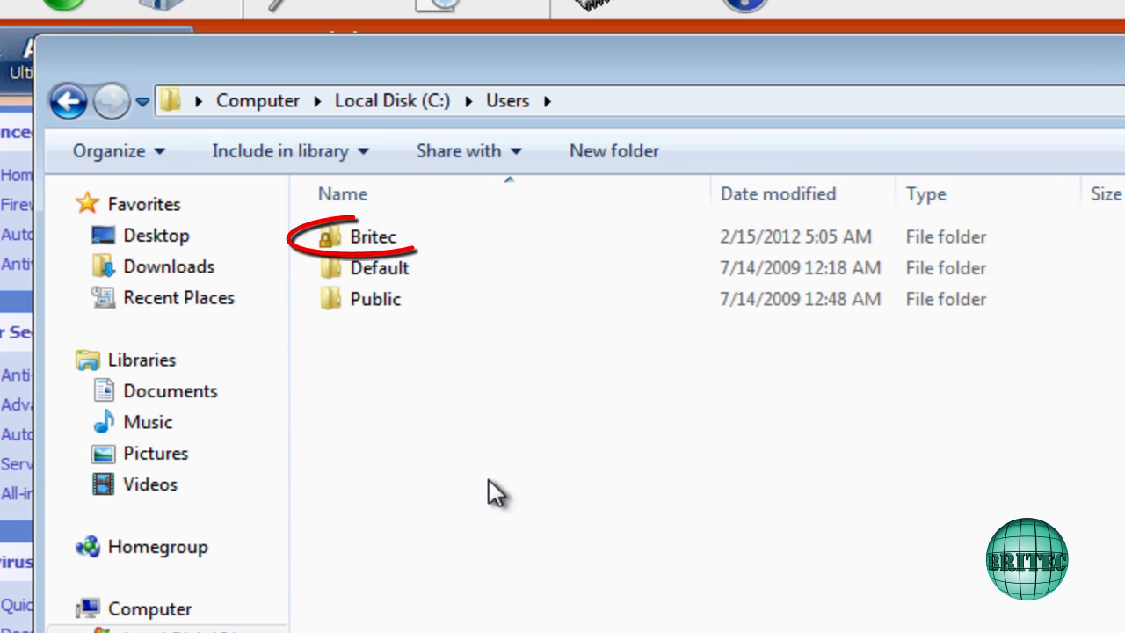
{"action": "double_click", "coordinate": [369, 240]}
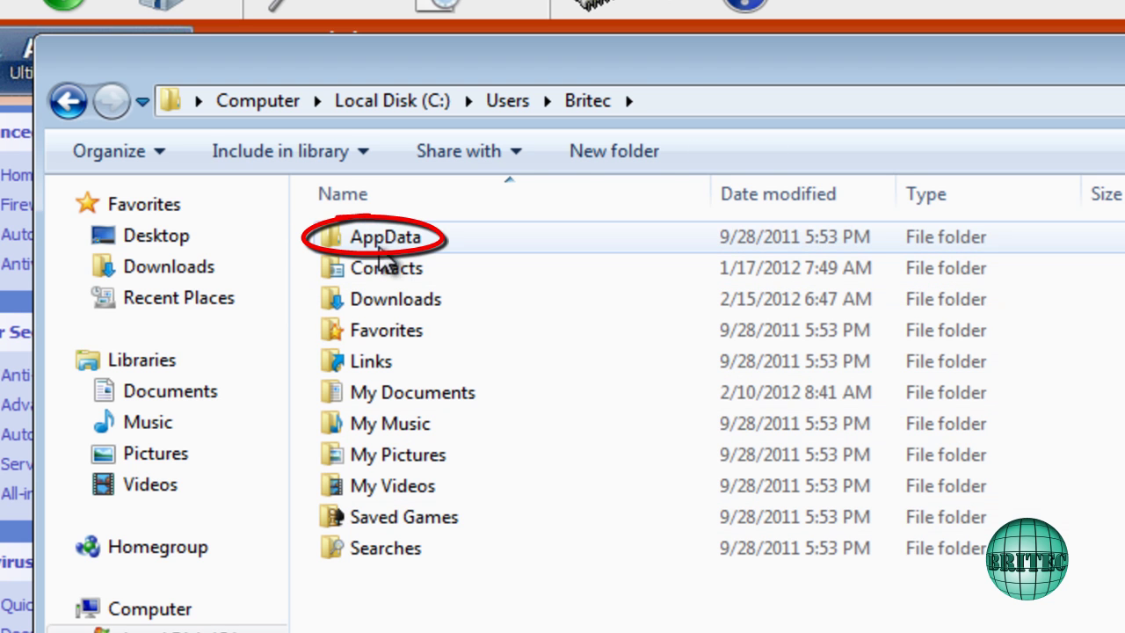
{"action": "double_click", "coordinate": [364, 254]}
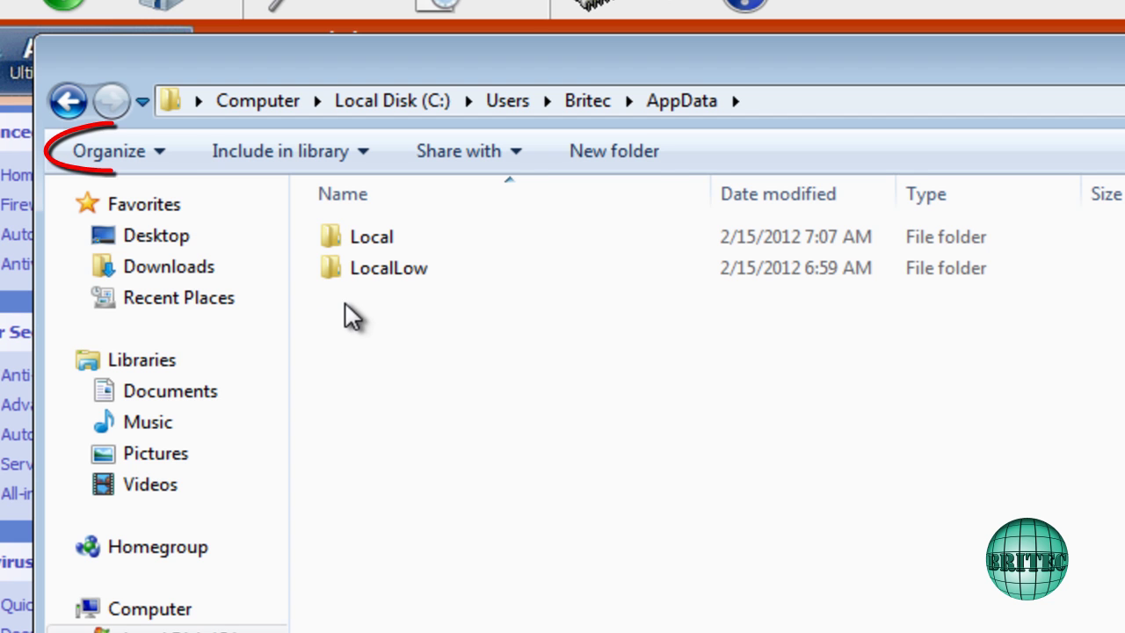
In Folder Options, show hidden files and folders and stop hiding extensions for known file types.
{"action": "left_click", "coordinate": [172, 165]}
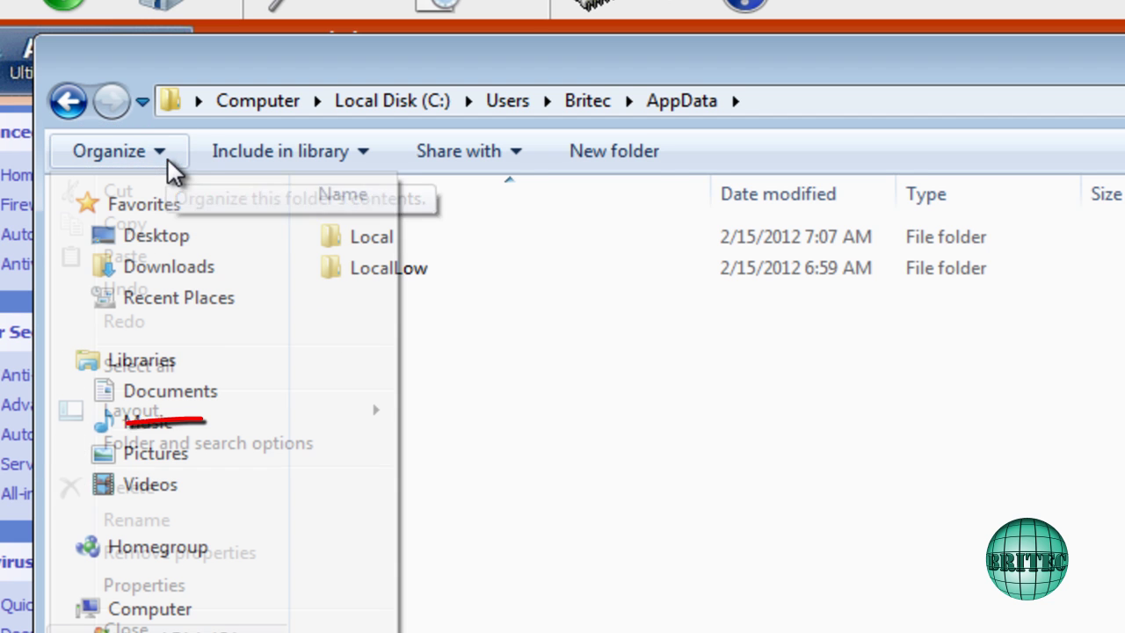
{"action": "left_click", "coordinate": [222, 448]}
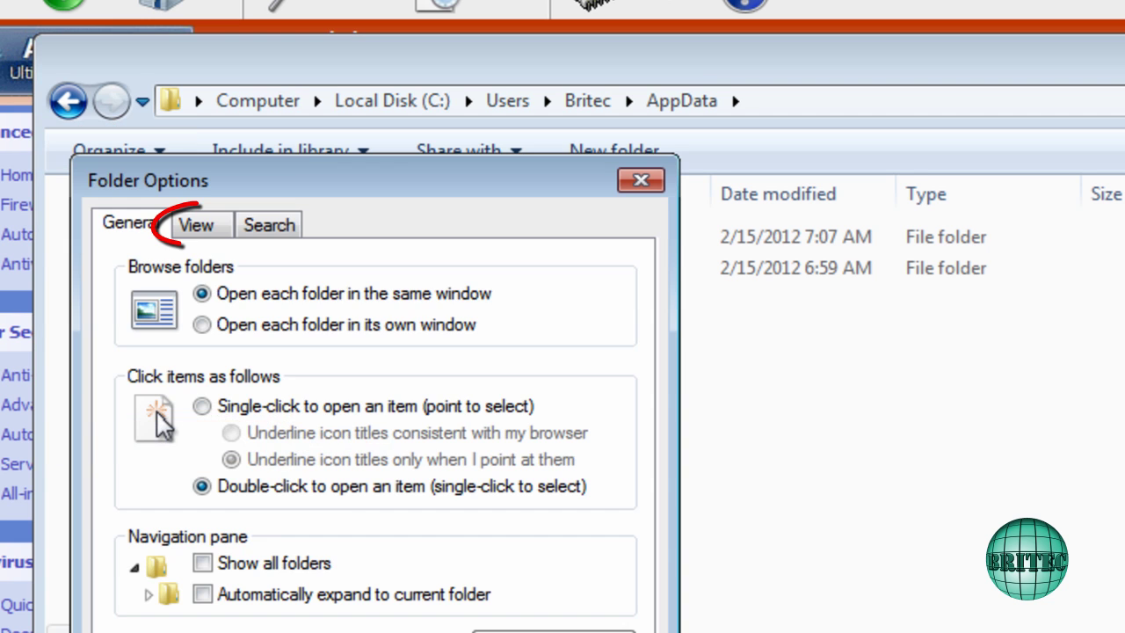
{"action": "left_click", "coordinate": [215, 230]}
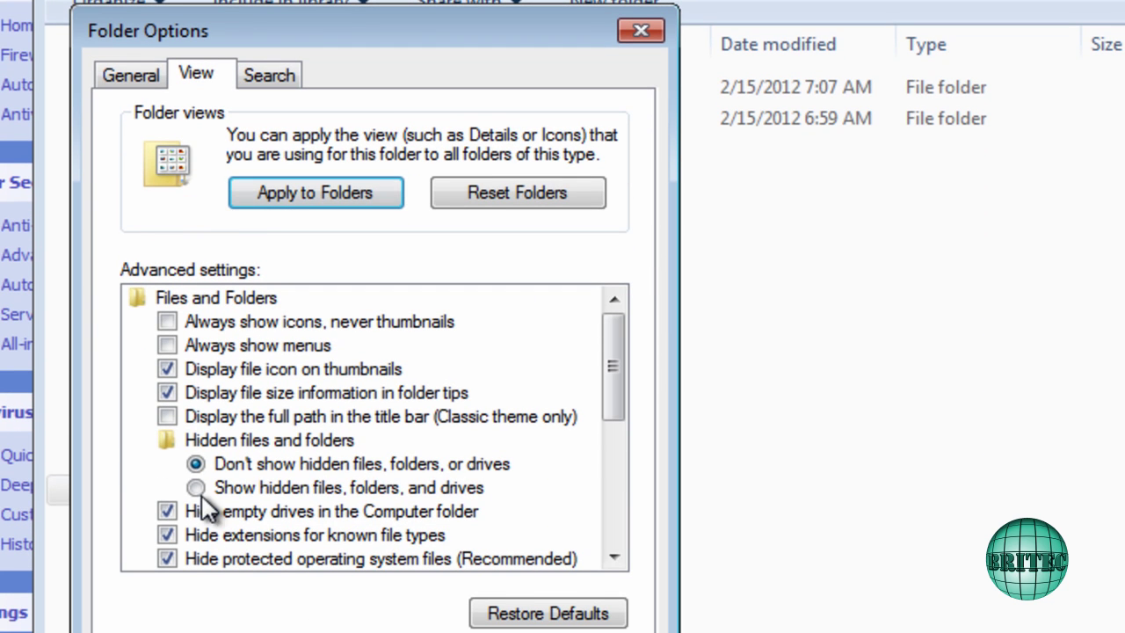
{"action": "left_click", "coordinate": [196, 487]}
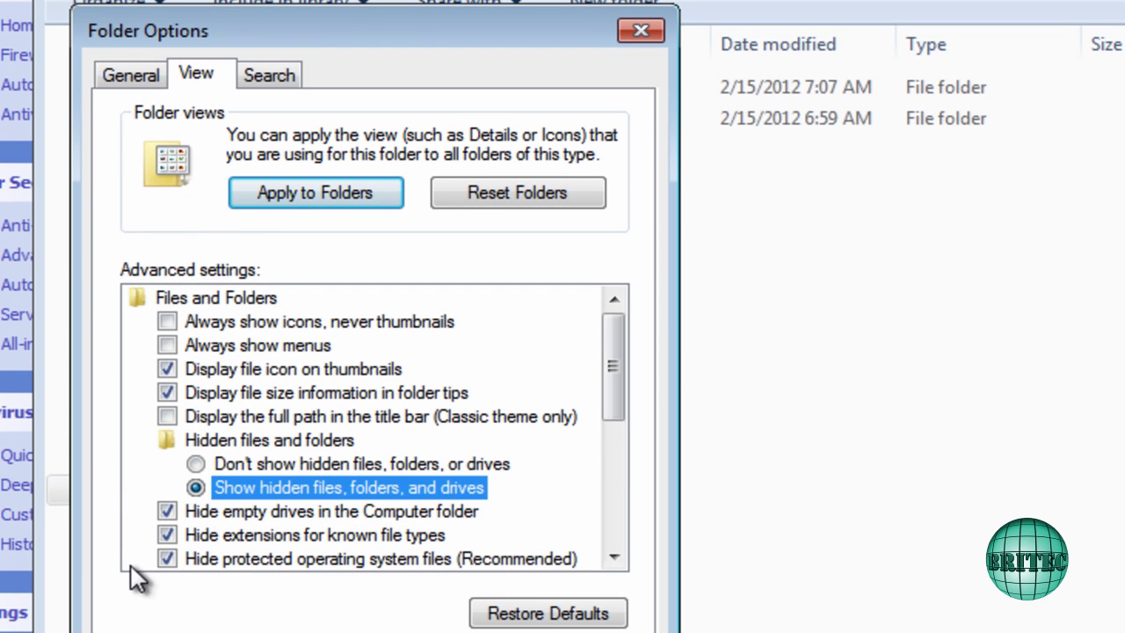
{"action": "left_click", "coordinate": [167, 535]}
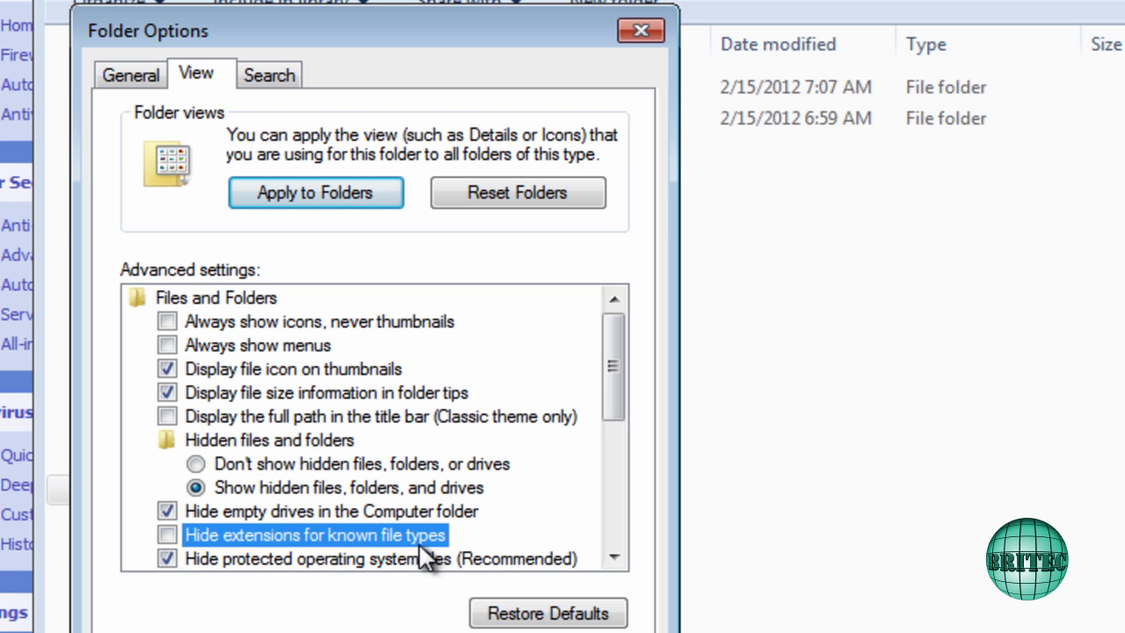
{"action": "key", "text": "Return"}
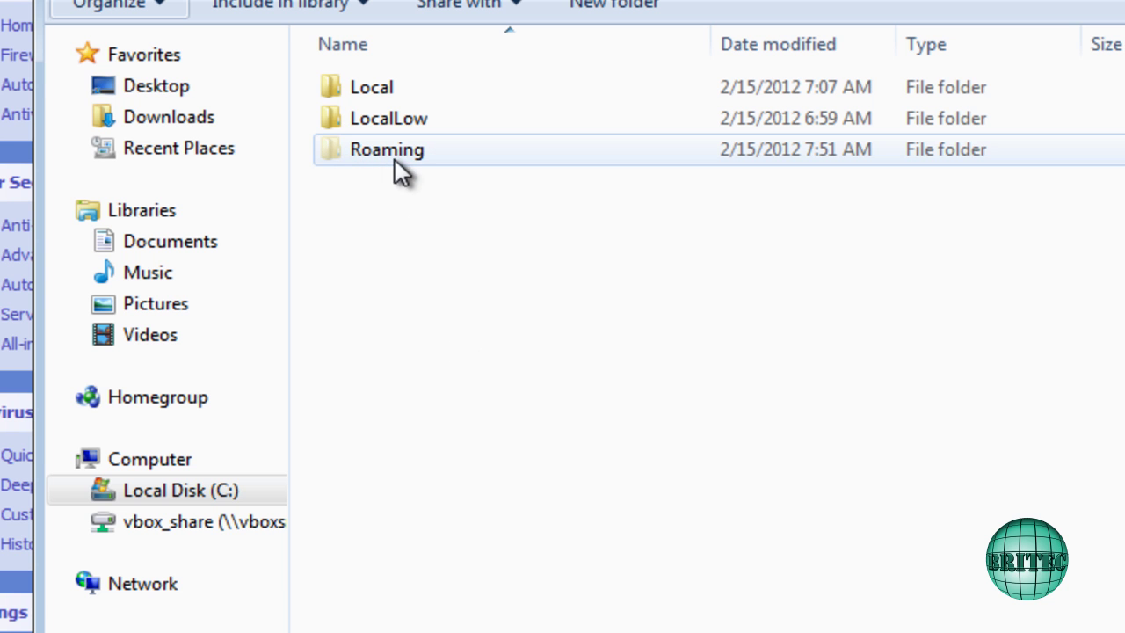
Open the Roaming folder to reveal Inspector-jcq.exe, Inspector-wqh.exe and result.db.
{"action": "double_click", "coordinate": [364, 157]}
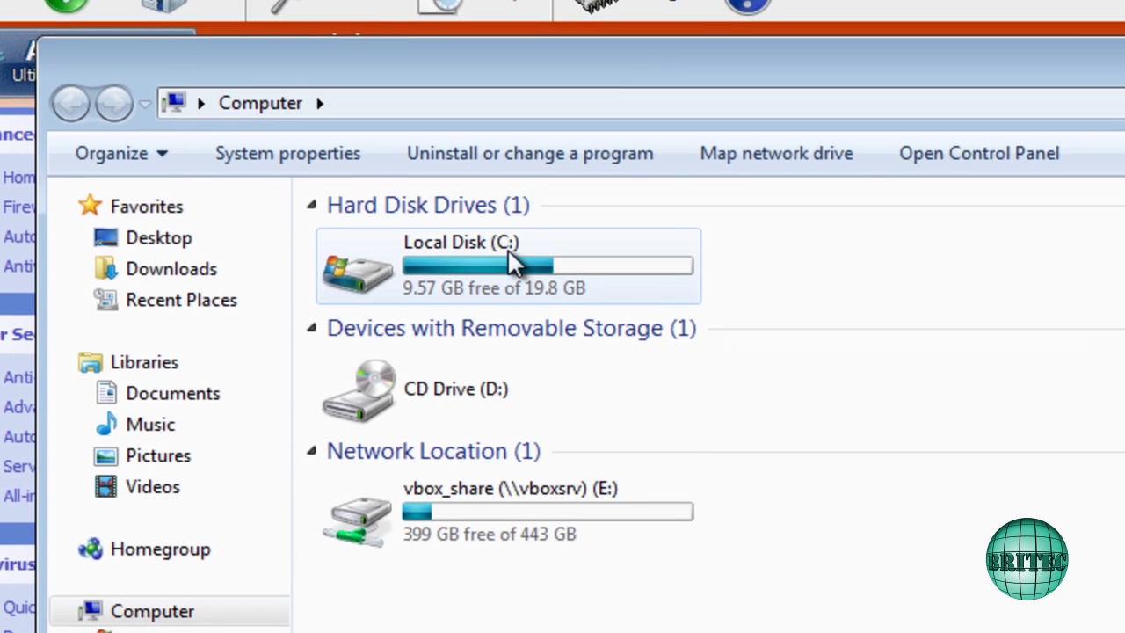
Browse from the C: drive into C:\Windows\System32 and locate taskmgr.exe.
{"action": "double_click", "coordinate": [578, 334]}
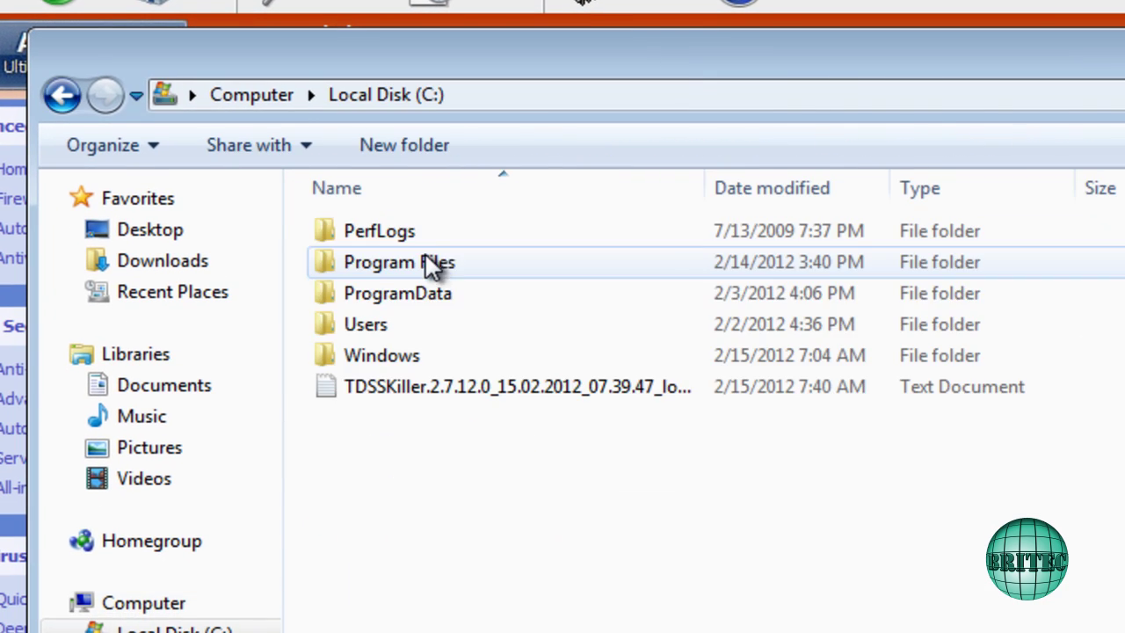
{"action": "double_click", "coordinate": [373, 357]}
{"action": "scroll", "coordinate": [444, 446], "scroll_direction": "down", "scroll_amount": 3}
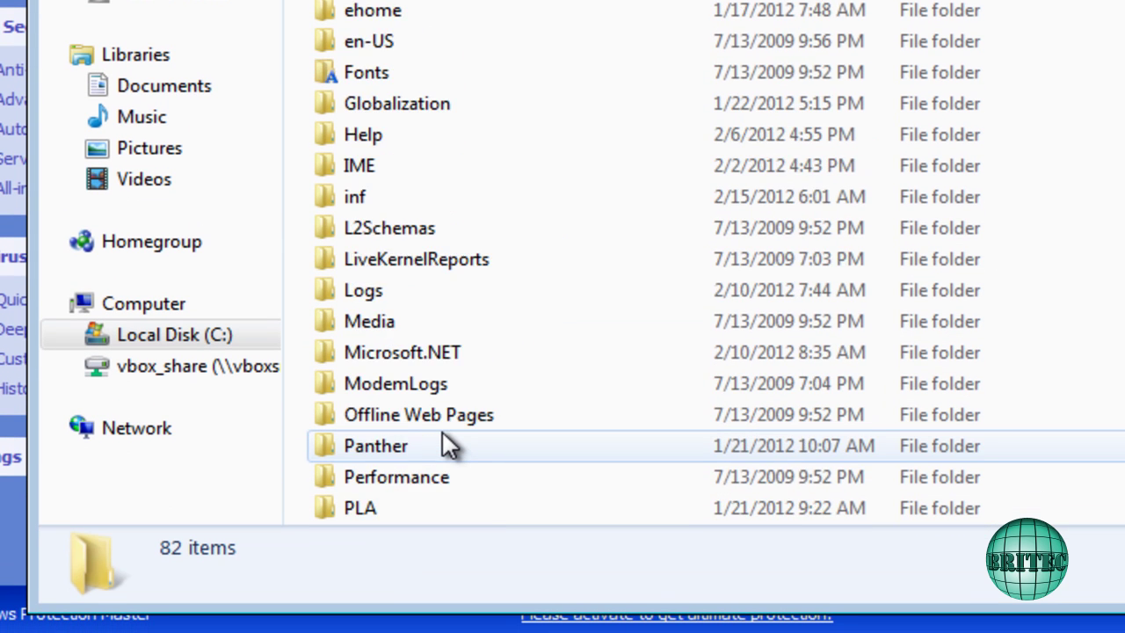
{"action": "scroll", "coordinate": [443, 445], "scroll_direction": "down", "scroll_amount": 6}
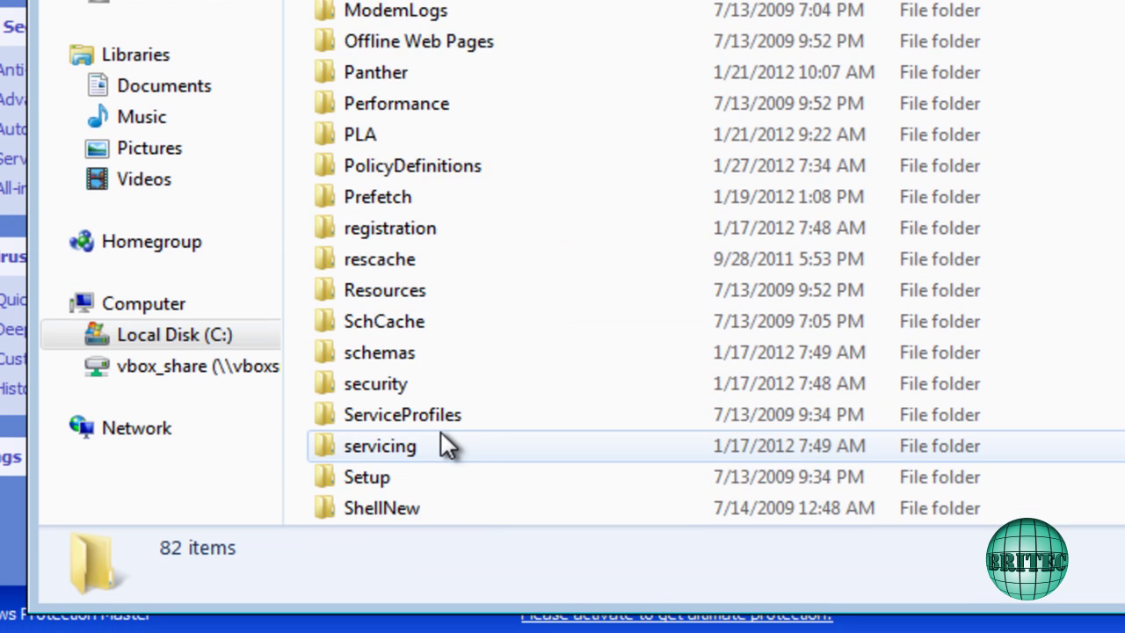
{"action": "double_click", "coordinate": [439, 444]}
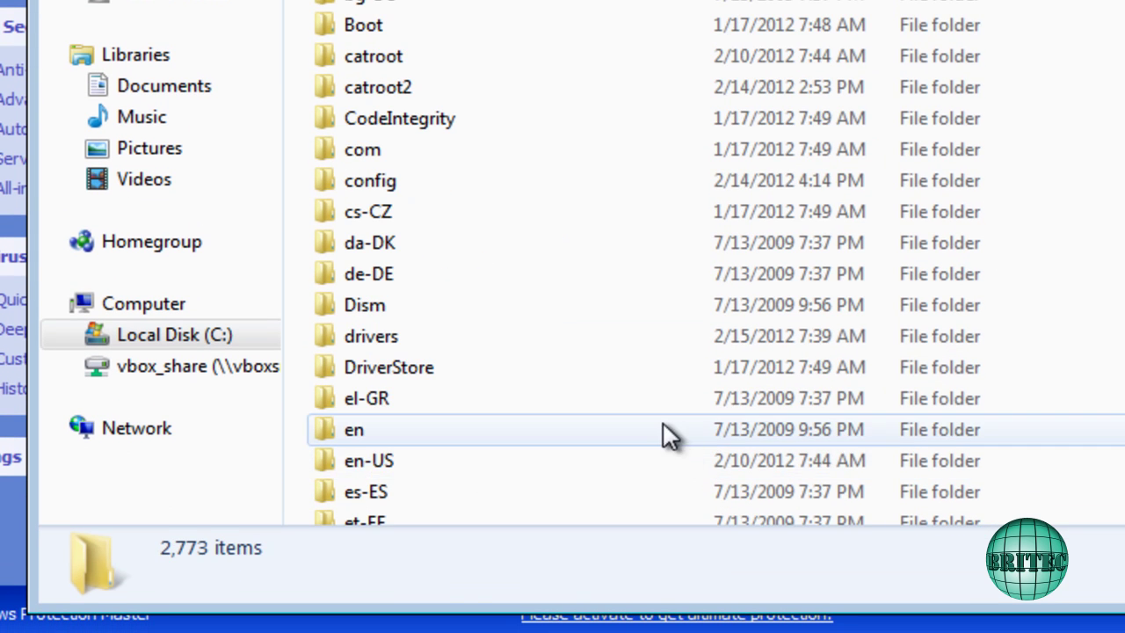
{"action": "scroll", "coordinate": [615, 307], "scroll_direction": "down", "scroll_amount": 20}
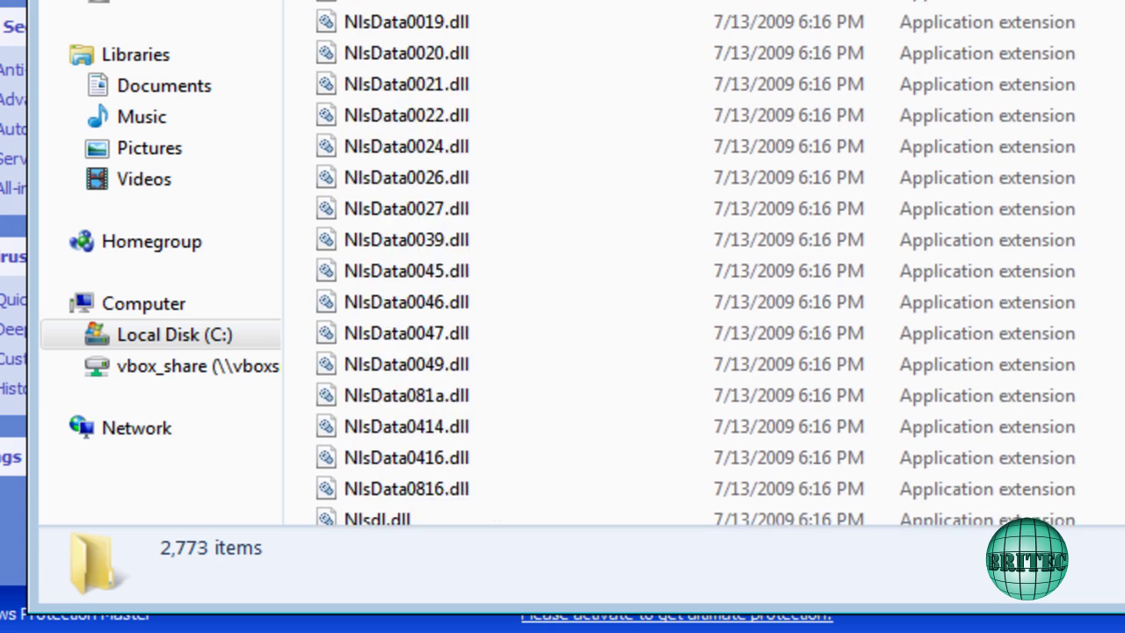
{"action": "scroll", "coordinate": [615, 395], "scroll_direction": "down", "scroll_amount": 20}
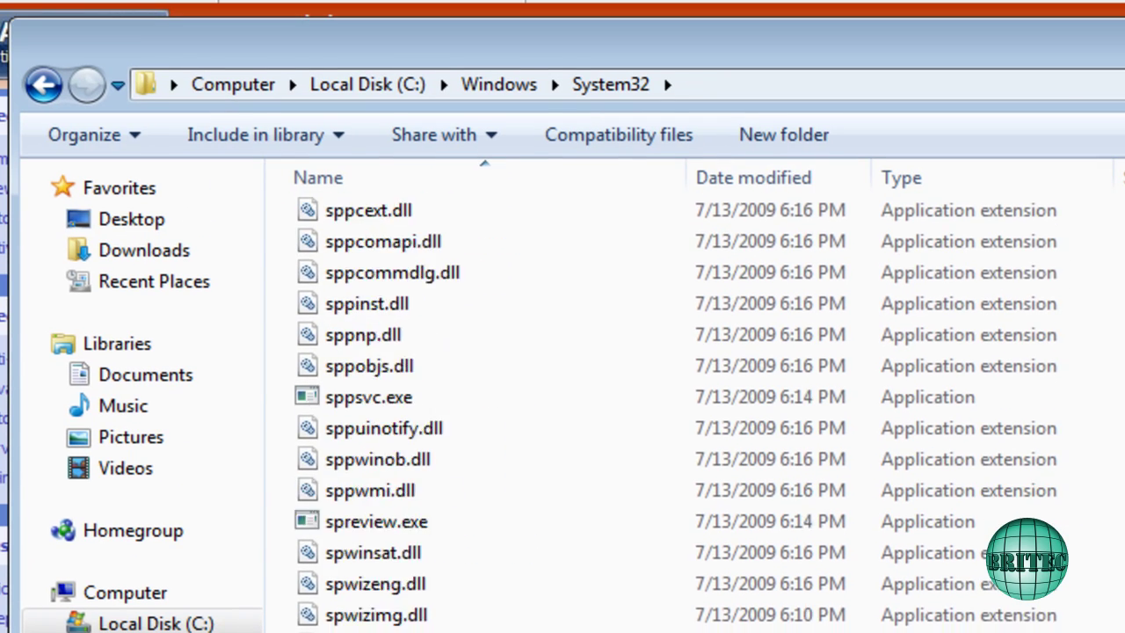
{"action": "scroll", "coordinate": [615, 395], "scroll_direction": "up", "scroll_amount": 10}
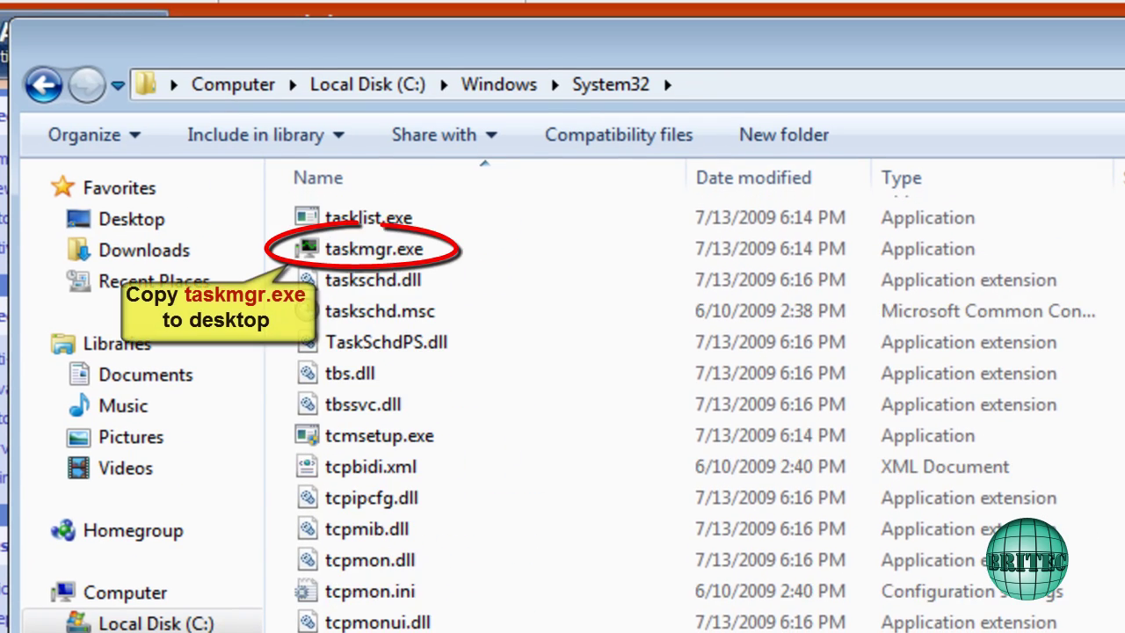
Copy taskmgr.exe and paste it onto the desktop.
{"action": "left_click", "coordinate": [380, 253]}
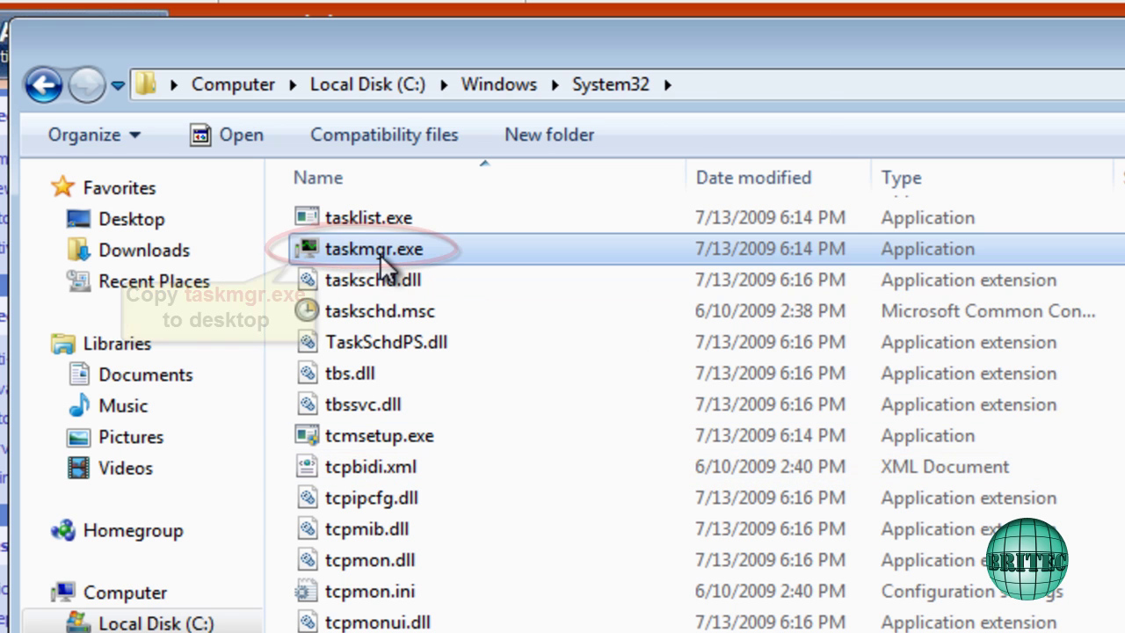
{"action": "right_click", "coordinate": [379, 252]}
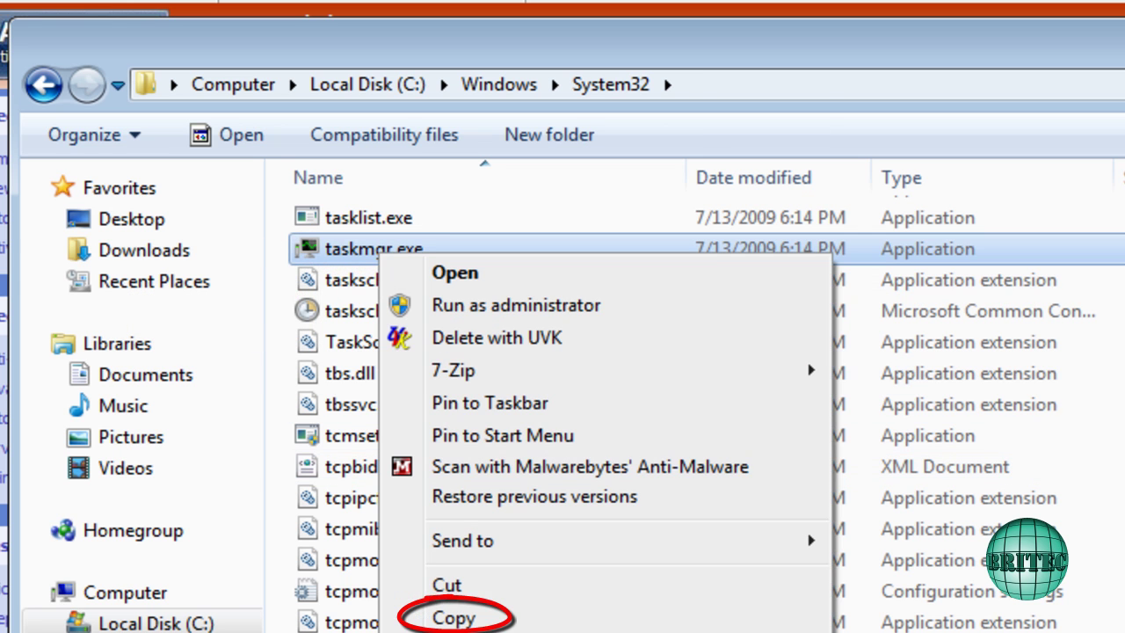
{"action": "left_click", "coordinate": [525, 619]}
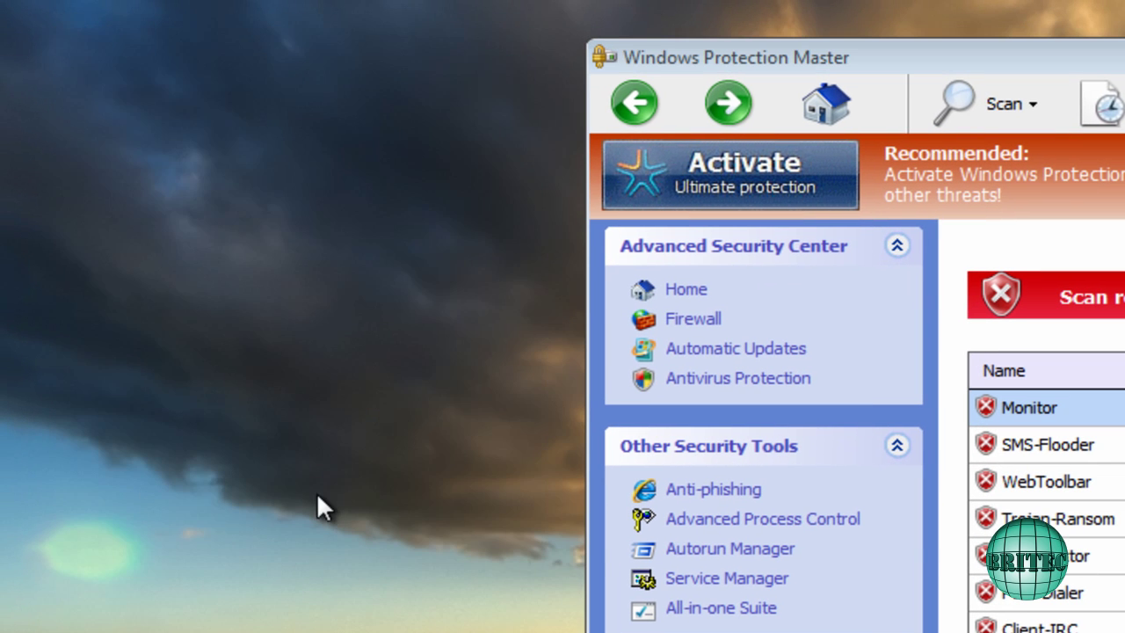
{"action": "right_click", "coordinate": [316, 492]}
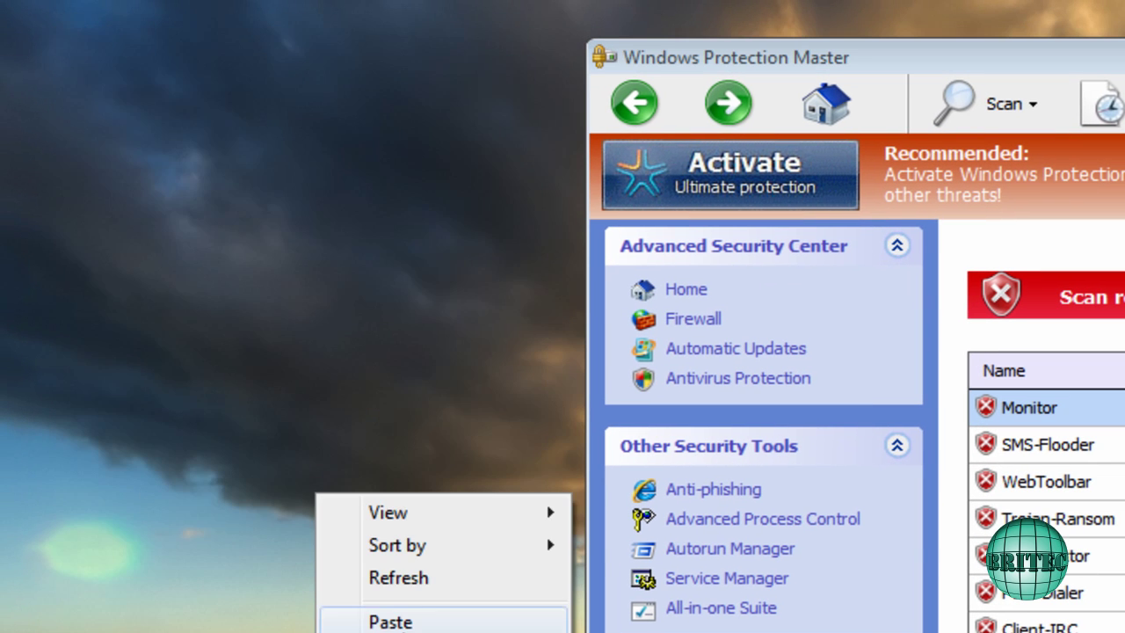
{"action": "left_click", "coordinate": [351, 620]}
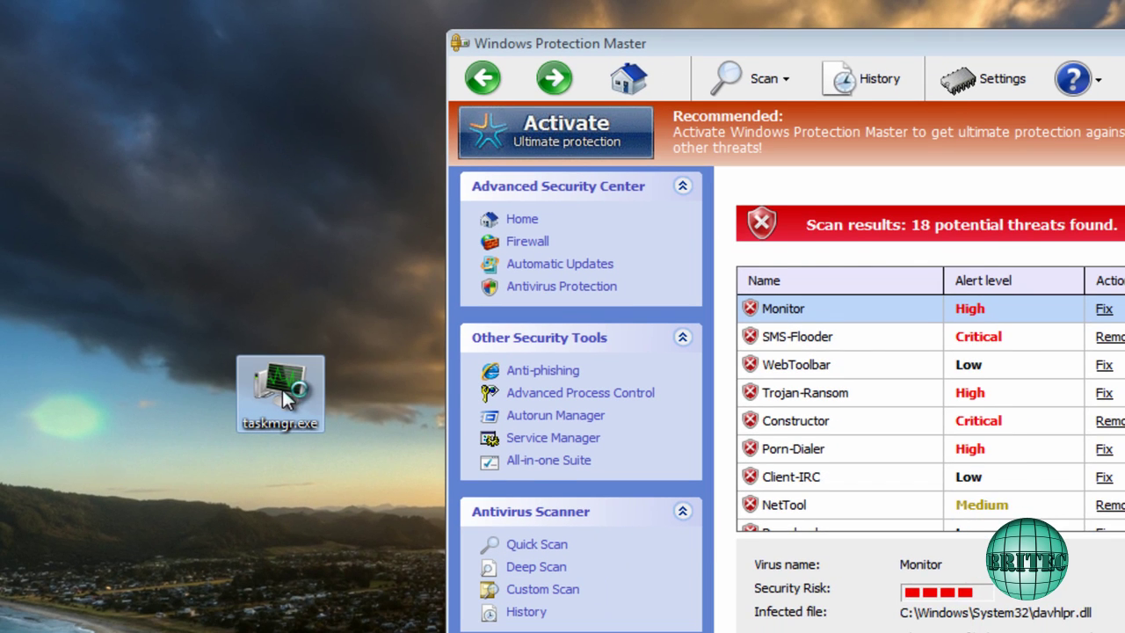
{"action": "left_click", "coordinate": [580, 393]}
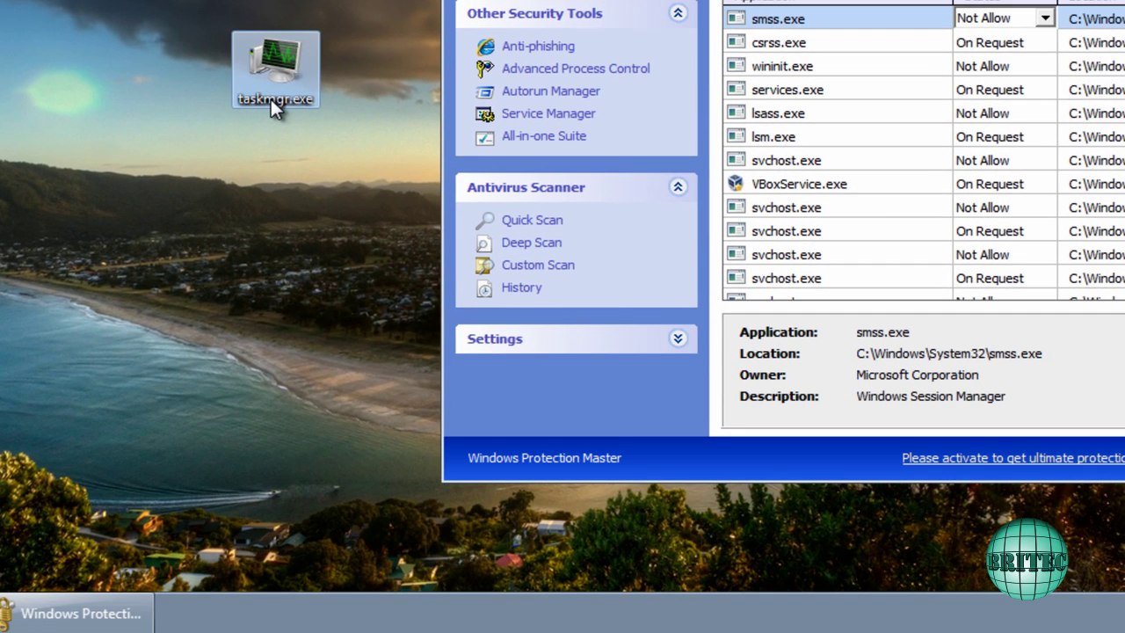
Rename the desktop taskmgr.exe copy to iexplore.exe, fixing a typo along the way.
{"action": "right_click", "coordinate": [270, 99]}
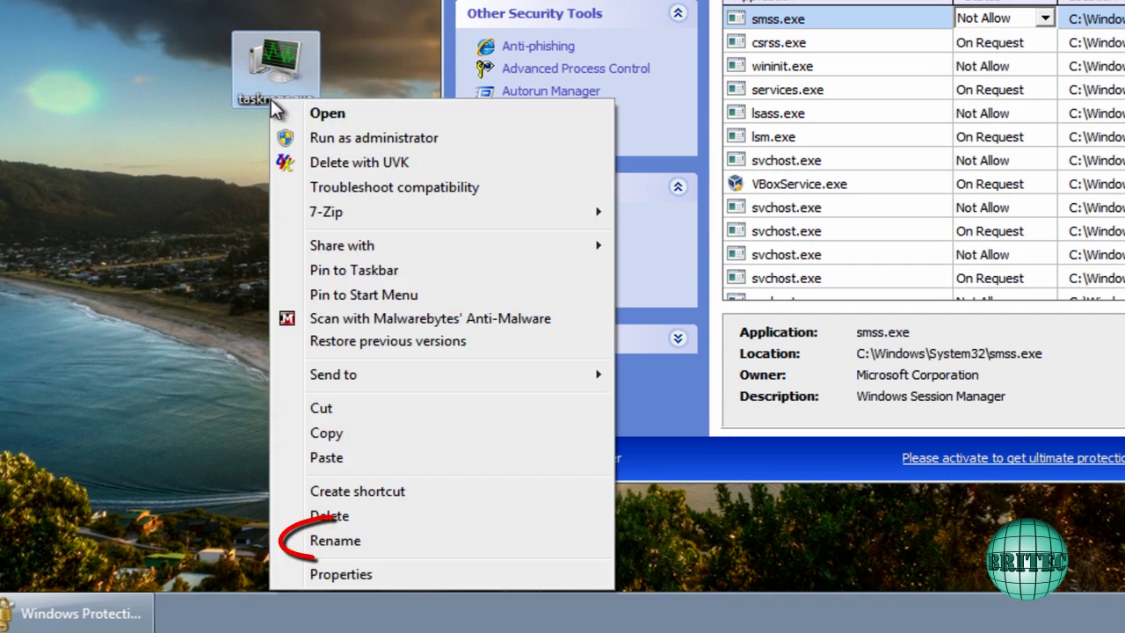
{"action": "left_click", "coordinate": [376, 540]}
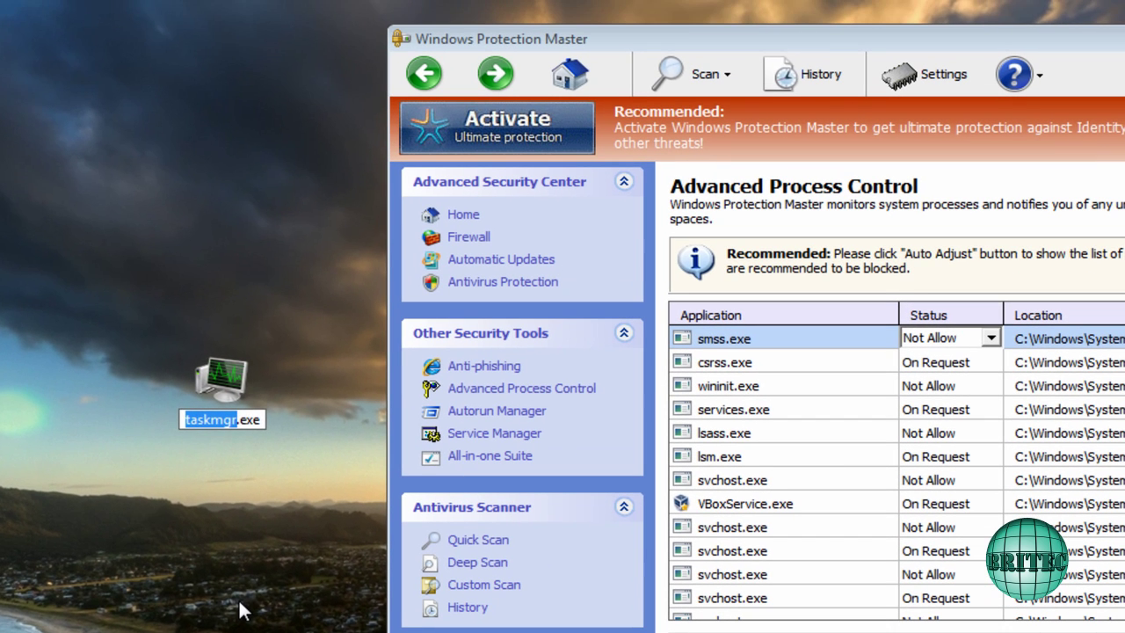
{"action": "type", "text": "iexpl"}
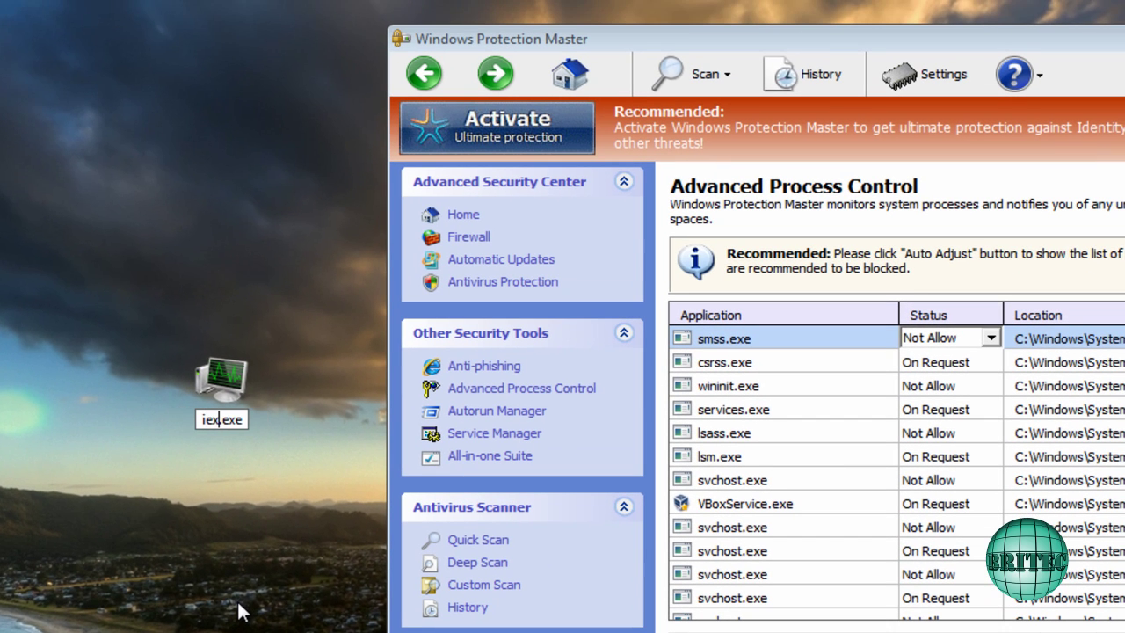
{"action": "type", "text": "opre"}
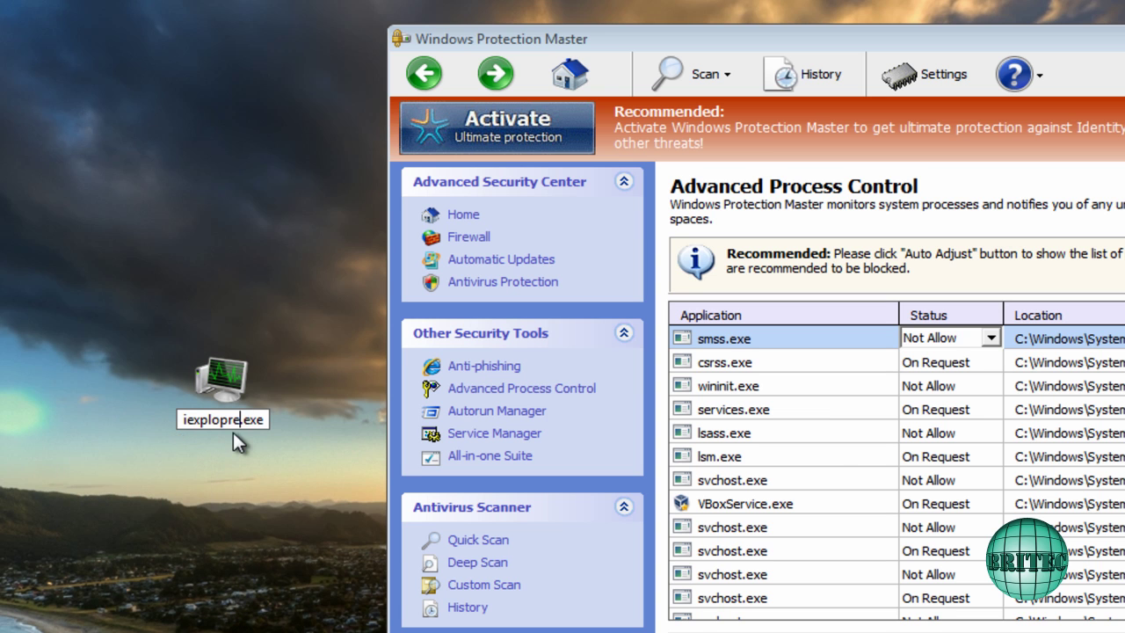
{"action": "key", "text": "BackSpace"}
{"action": "key", "text": "BackSpace"}
{"action": "key", "text": "BackSpace"}
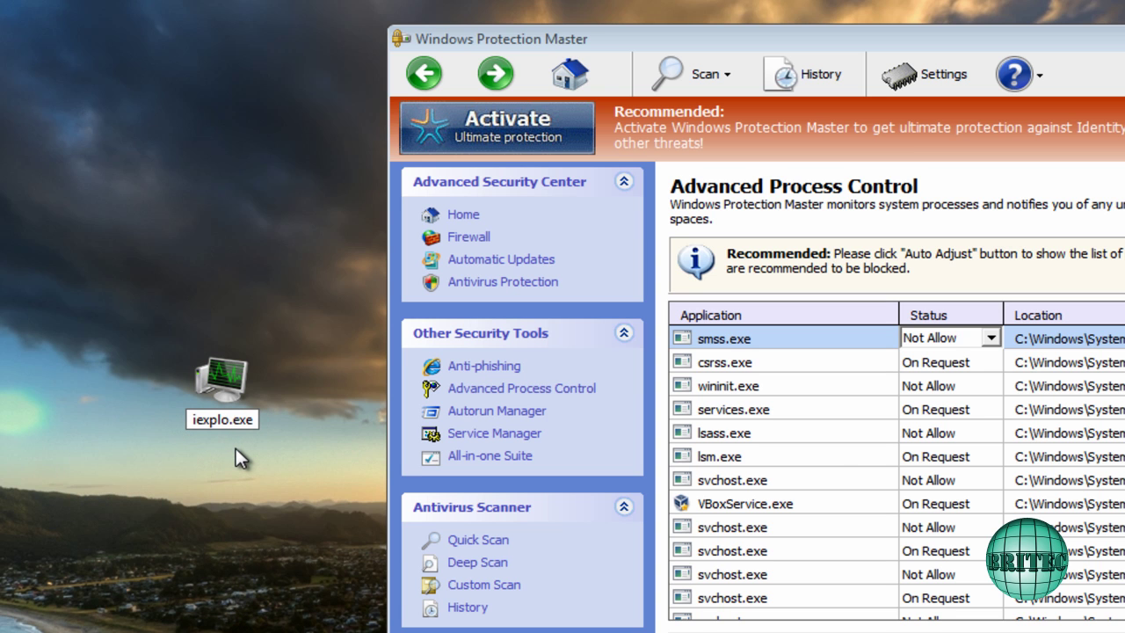
{"action": "type", "text": "re"}
{"action": "key", "text": "Return"}
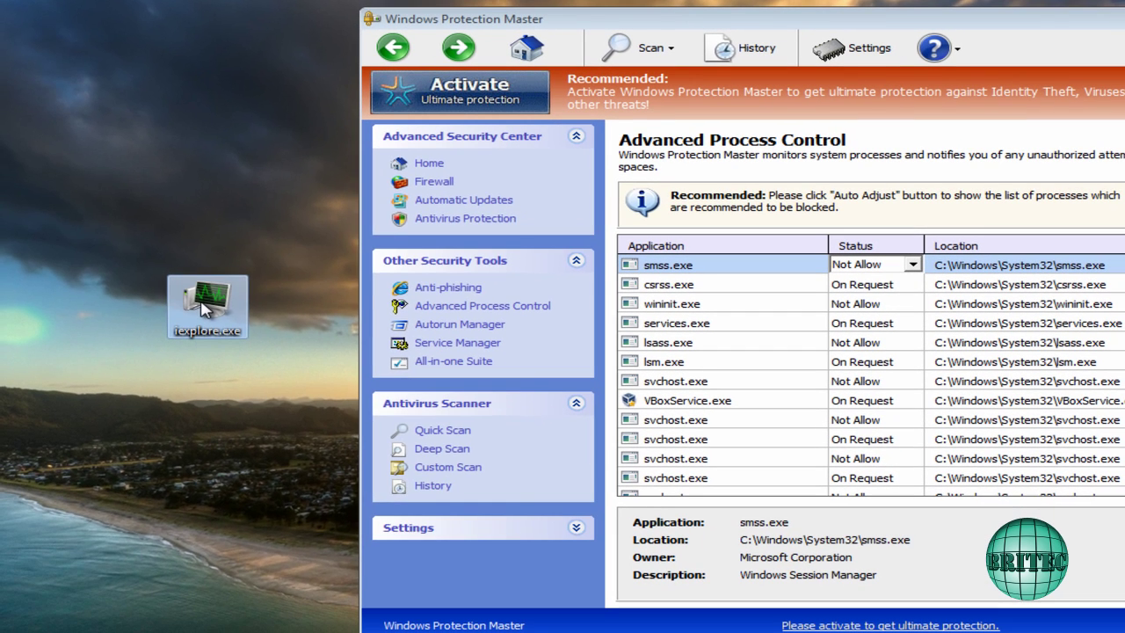
Launch the disguised Task Manager and end the Inspector-jcq.exe process.
{"action": "double_click", "coordinate": [207, 304]}
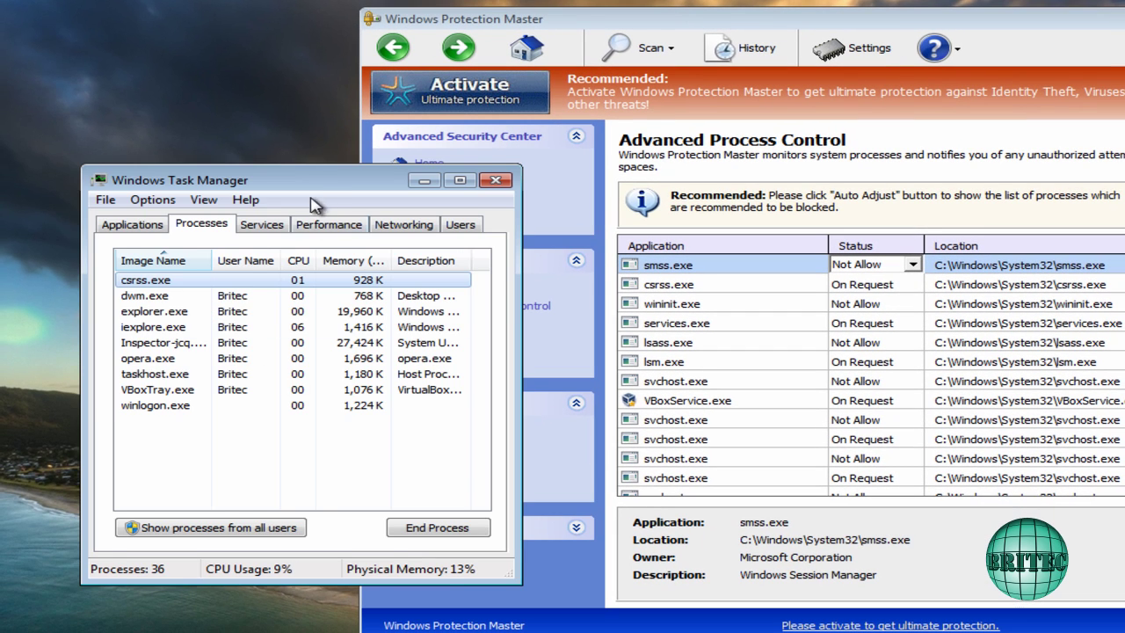
{"action": "left_click_drag", "start_coordinate": [288, 182], "coordinate": [218, 174]}
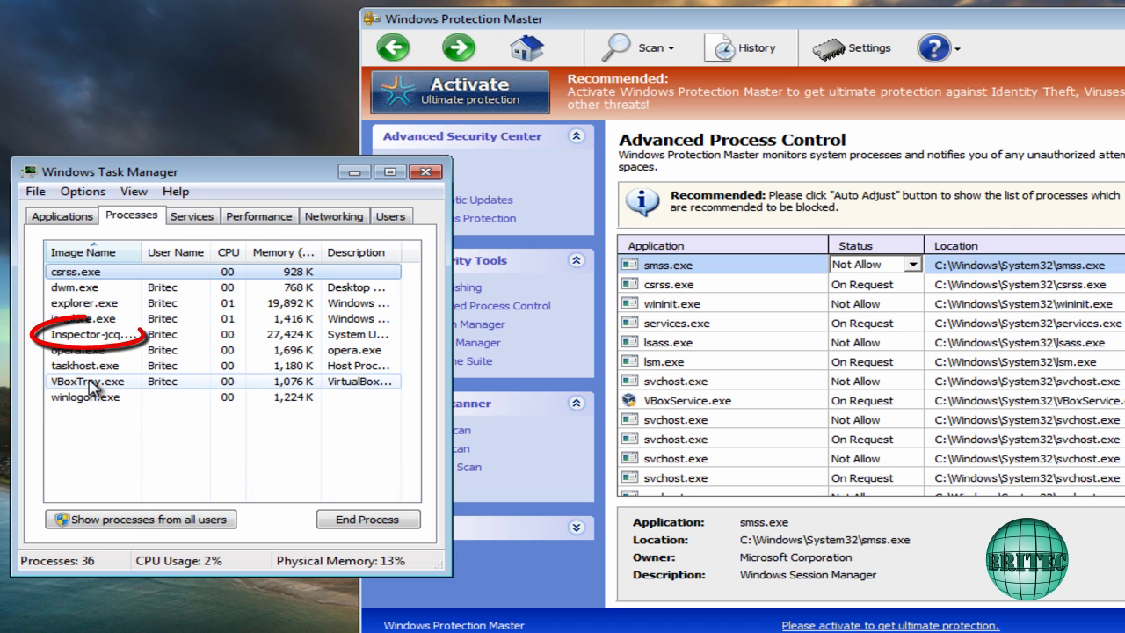
{"action": "left_click", "coordinate": [67, 351]}
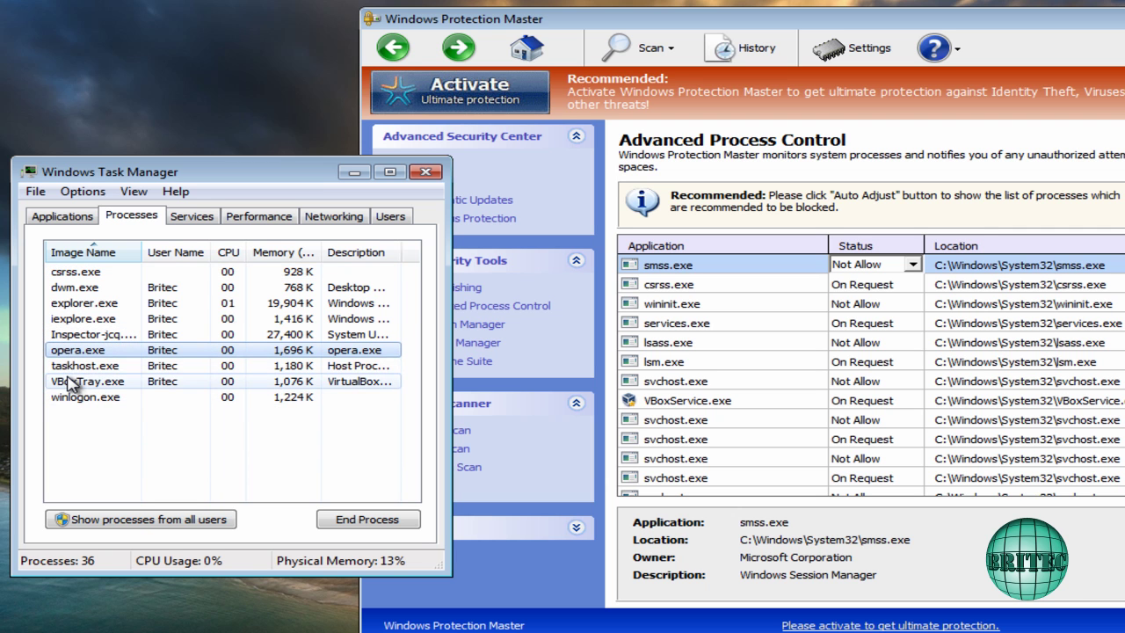
{"action": "left_click", "coordinate": [75, 335]}
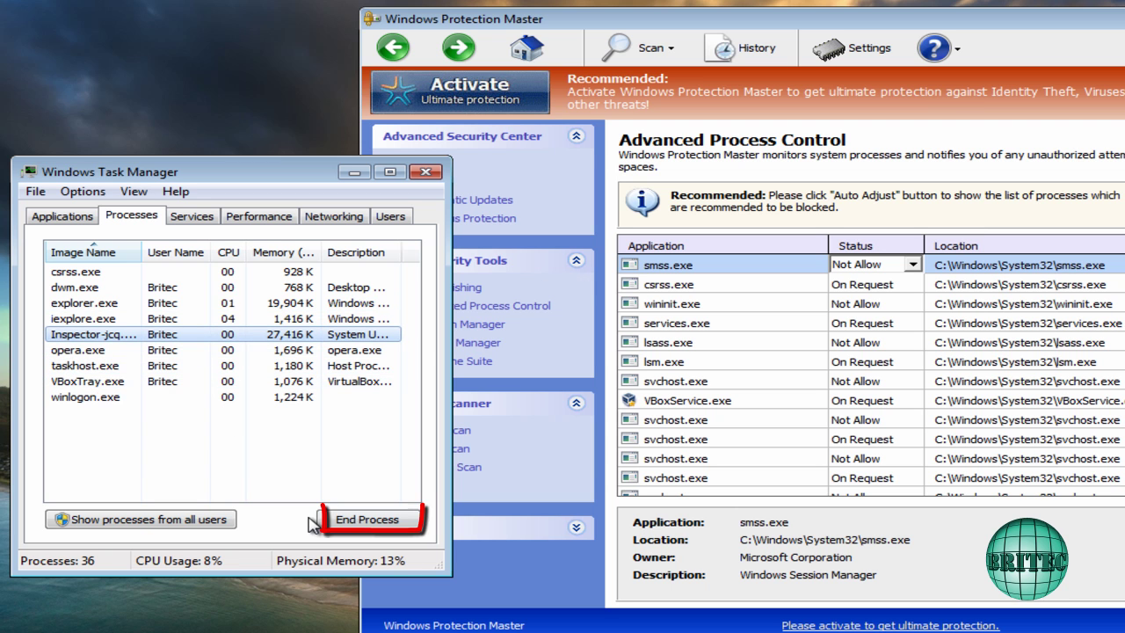
{"action": "left_click", "coordinate": [342, 521]}
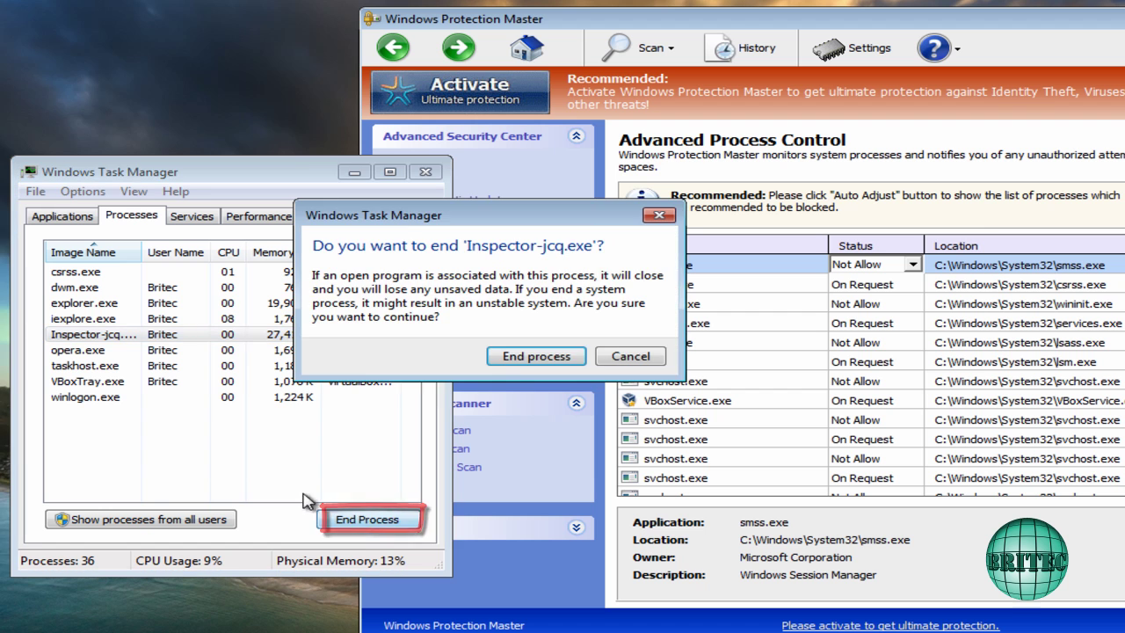
{"action": "left_click", "coordinate": [519, 358]}
End the opera.exe process as well.
{"action": "left_click", "coordinate": [75, 354]}
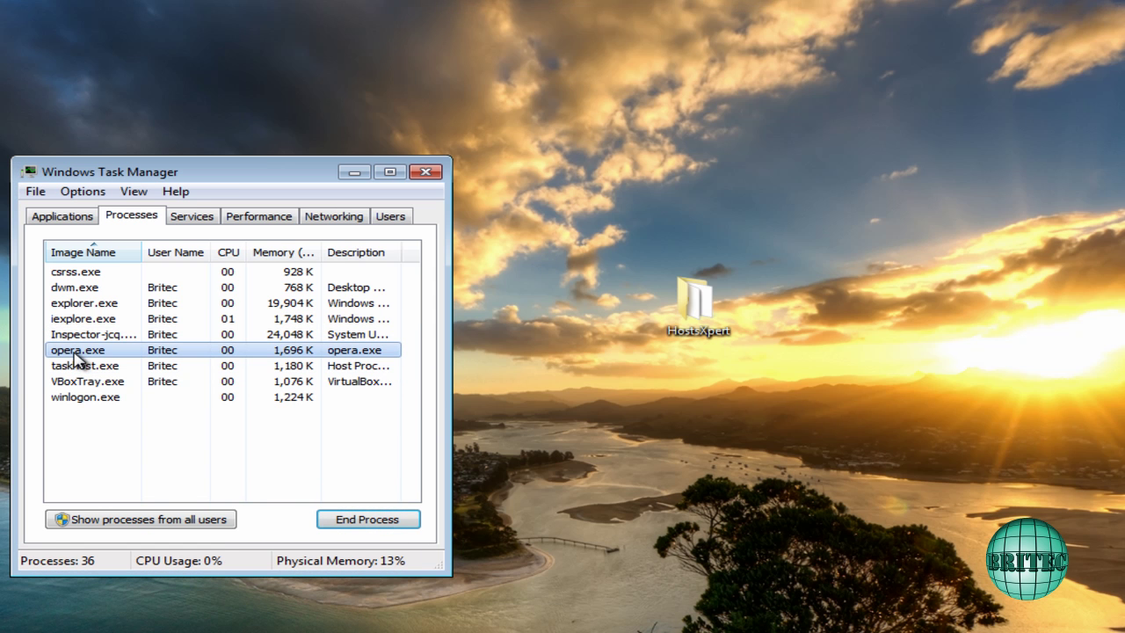
{"action": "left_click", "coordinate": [356, 522]}
{"action": "left_click", "coordinate": [536, 356]}
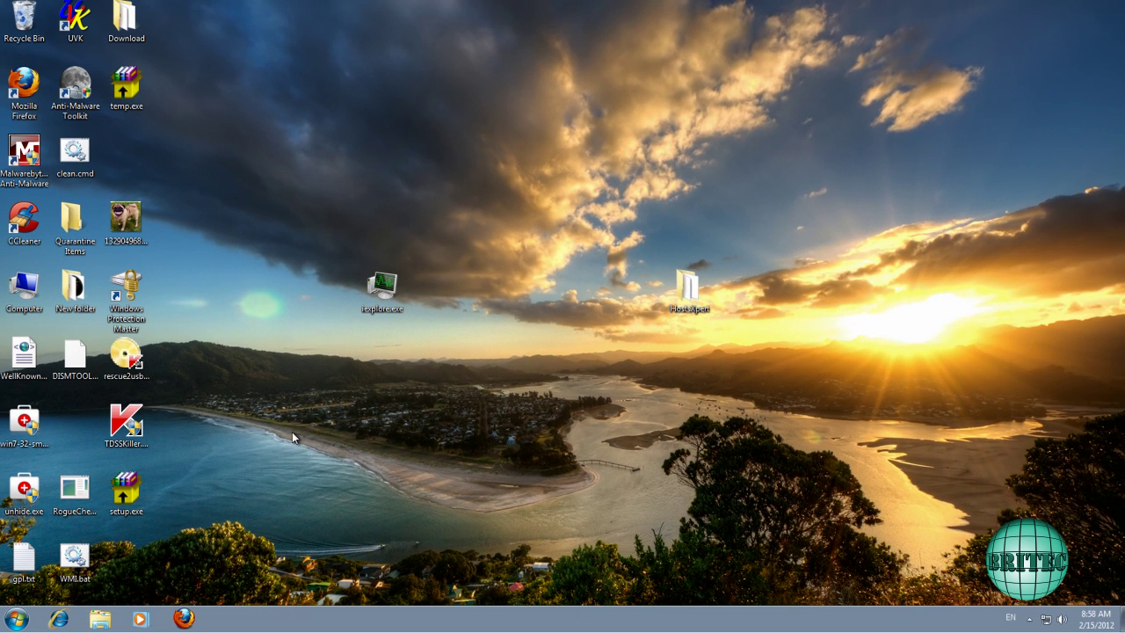
Browse from Computer to C:\Users\user\AppData\Roaming.
{"action": "left_click", "coordinate": [17, 620]}
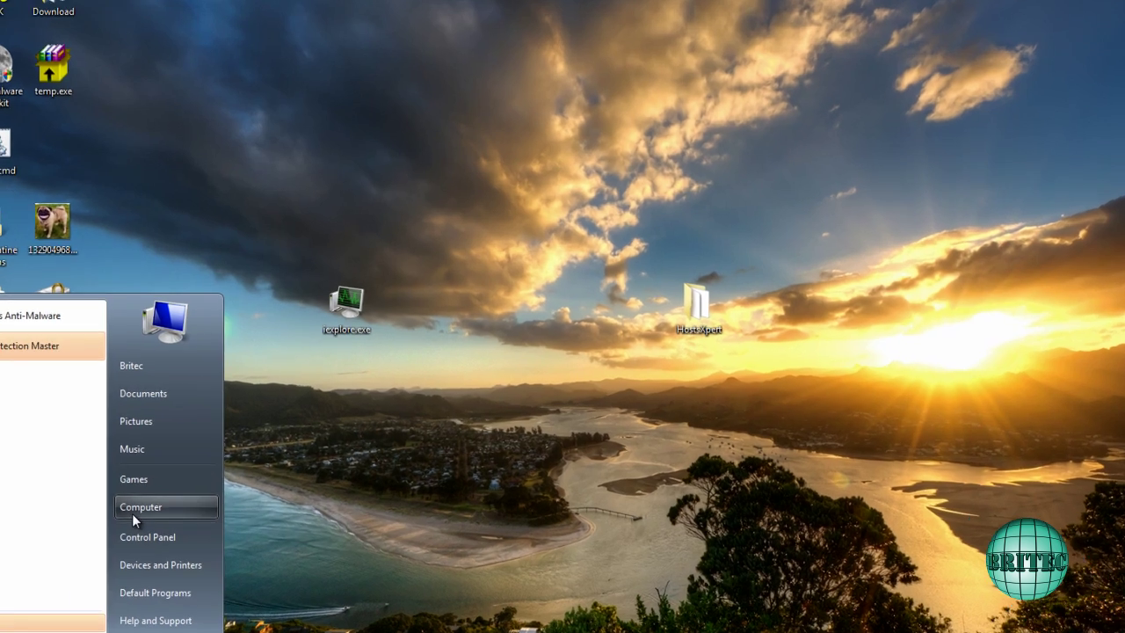
{"action": "left_click", "coordinate": [195, 460]}
{"action": "double_click", "coordinate": [329, 239]}
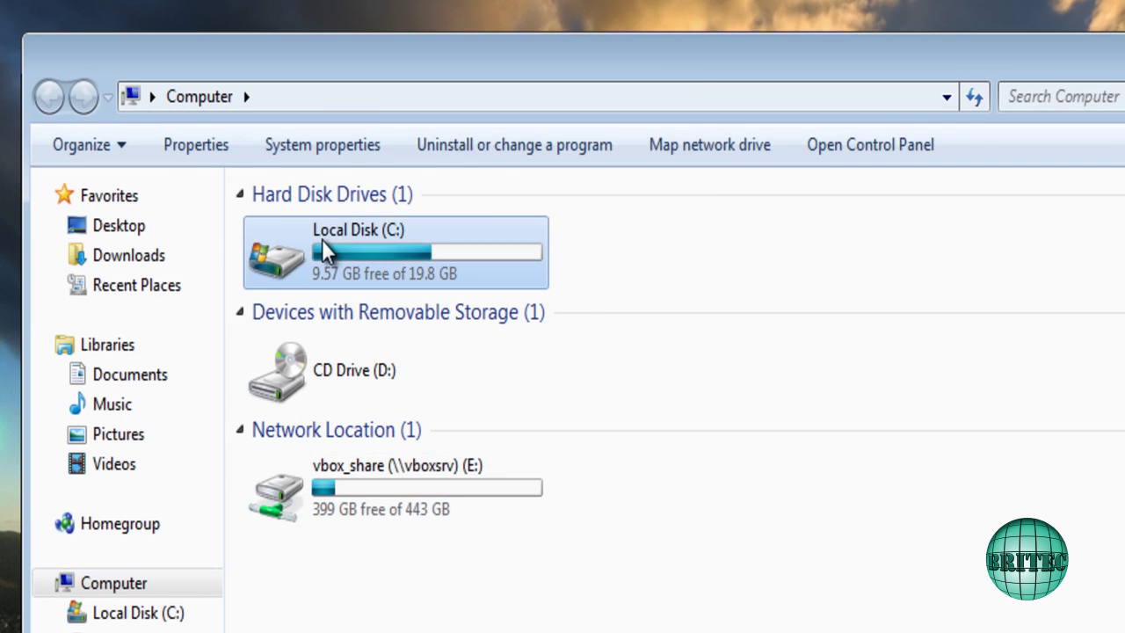
{"action": "double_click", "coordinate": [311, 318]}
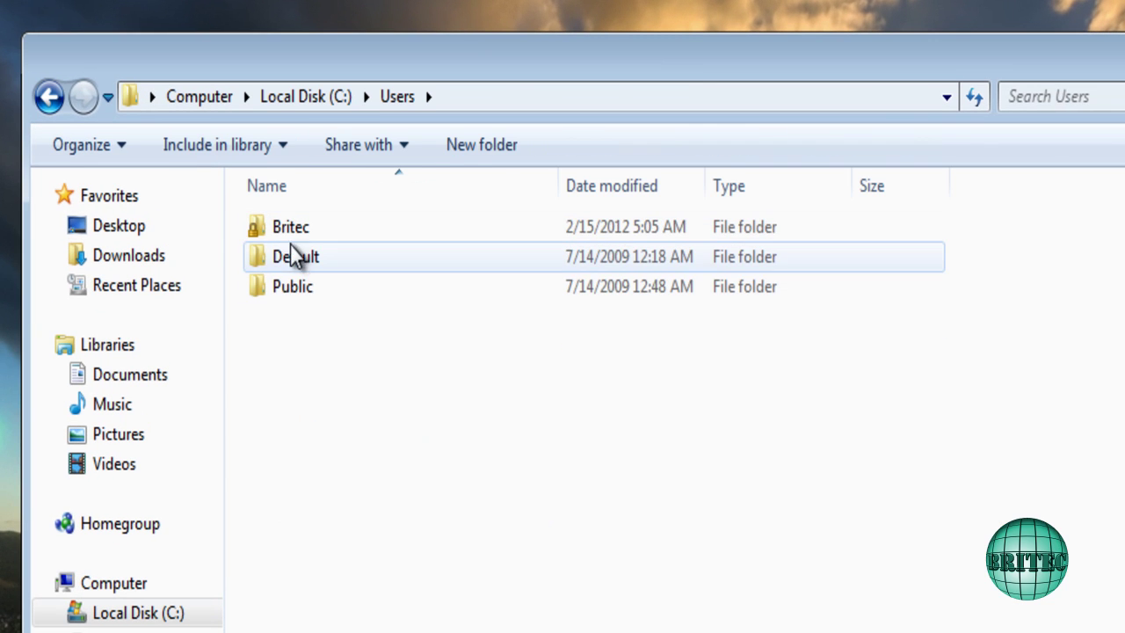
{"action": "double_click", "coordinate": [292, 230]}
{"action": "double_click", "coordinate": [295, 231]}
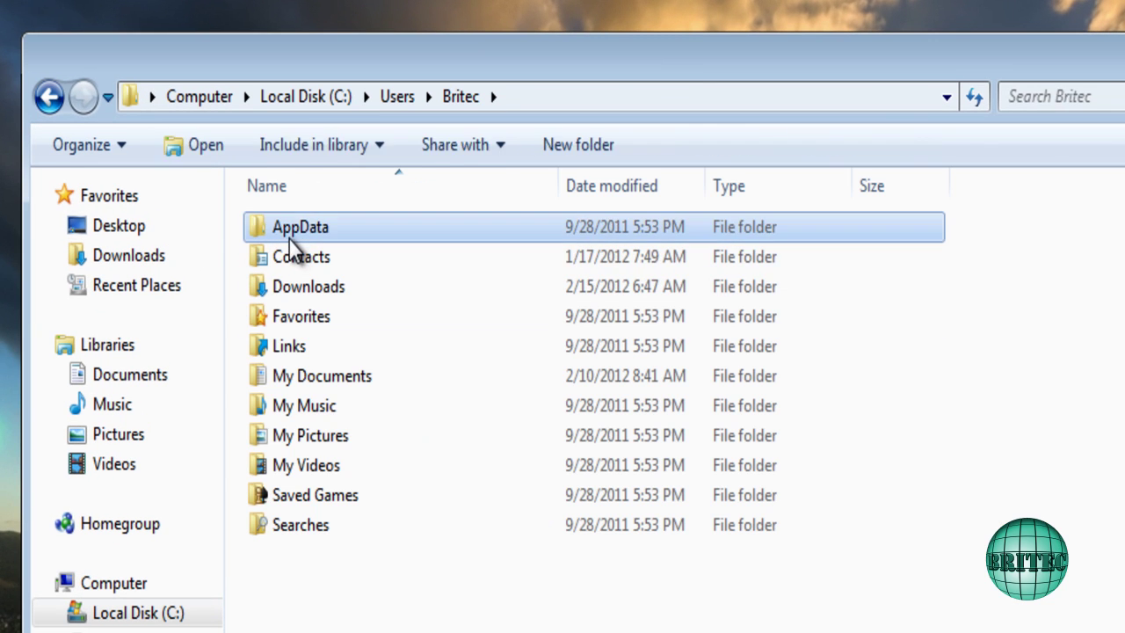
{"action": "double_click", "coordinate": [293, 295]}
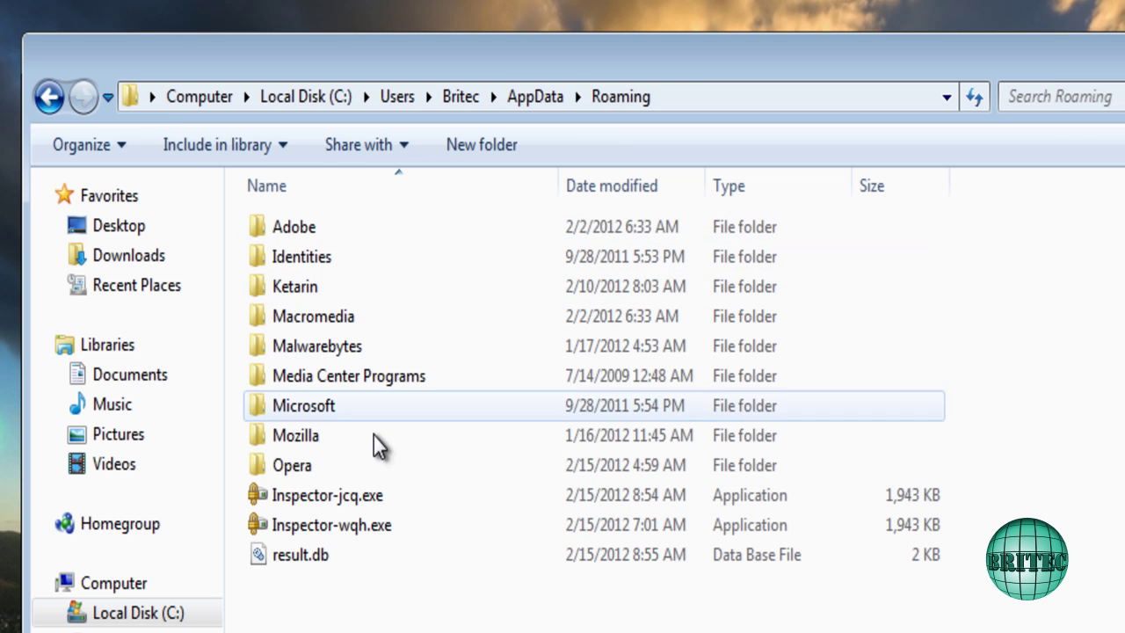
Delete Inspector-jcq.exe, Inspector-wqh.exe, result.db and the Opera folder to the Recycle Bin.
{"action": "left_click_drag", "start_coordinate": [299, 587], "coordinate": [244, 491]}
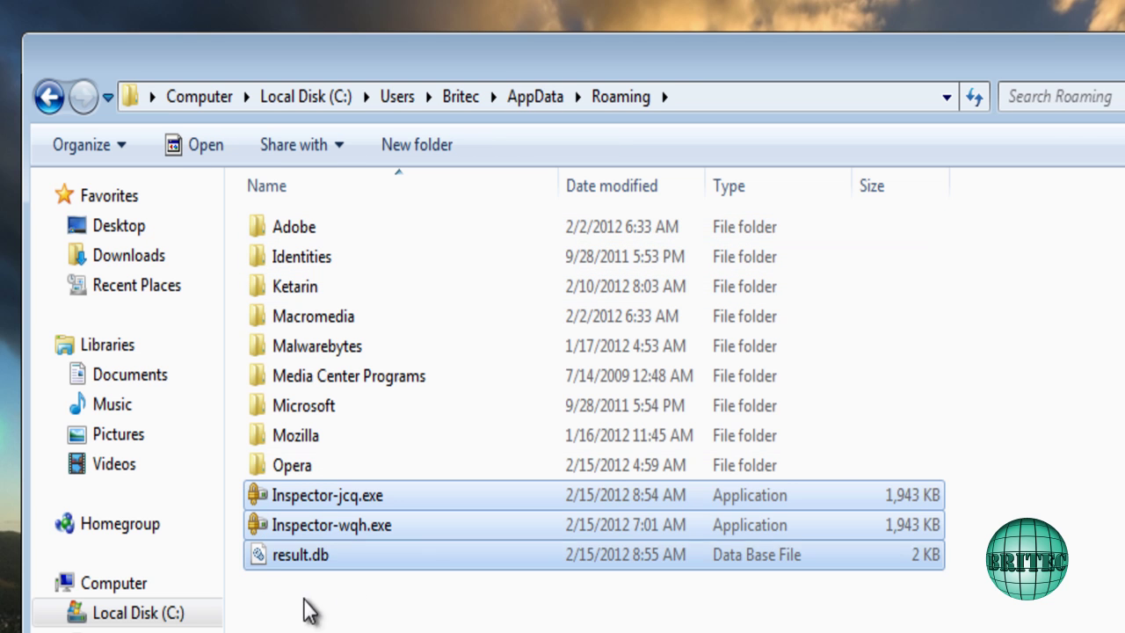
{"action": "key", "text": "Delete"}
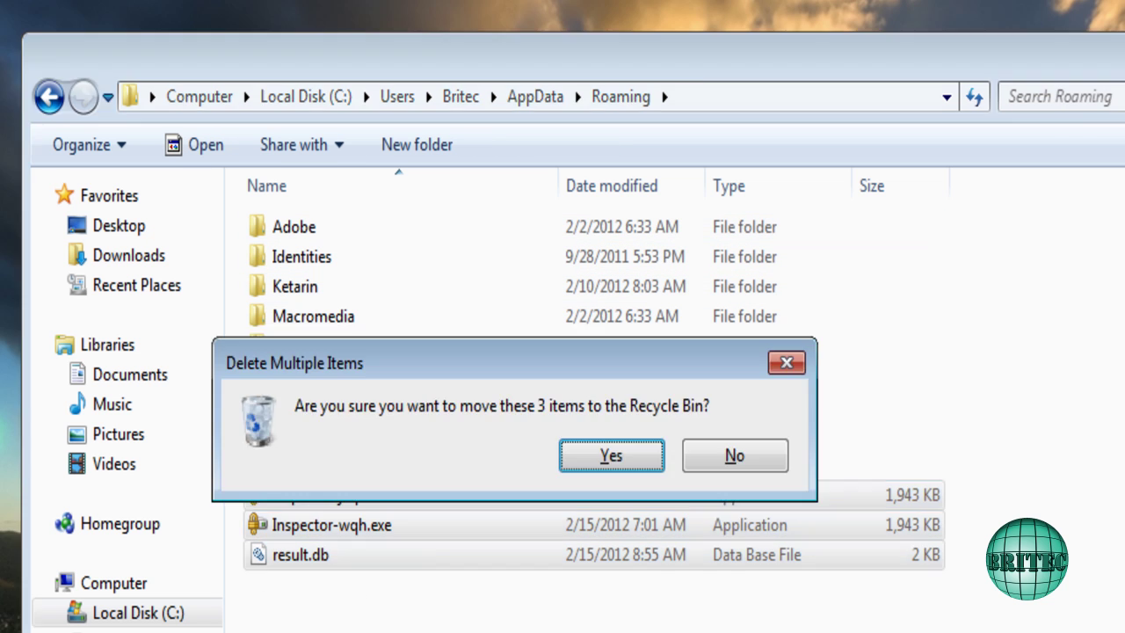
{"action": "left_click", "coordinate": [615, 462]}
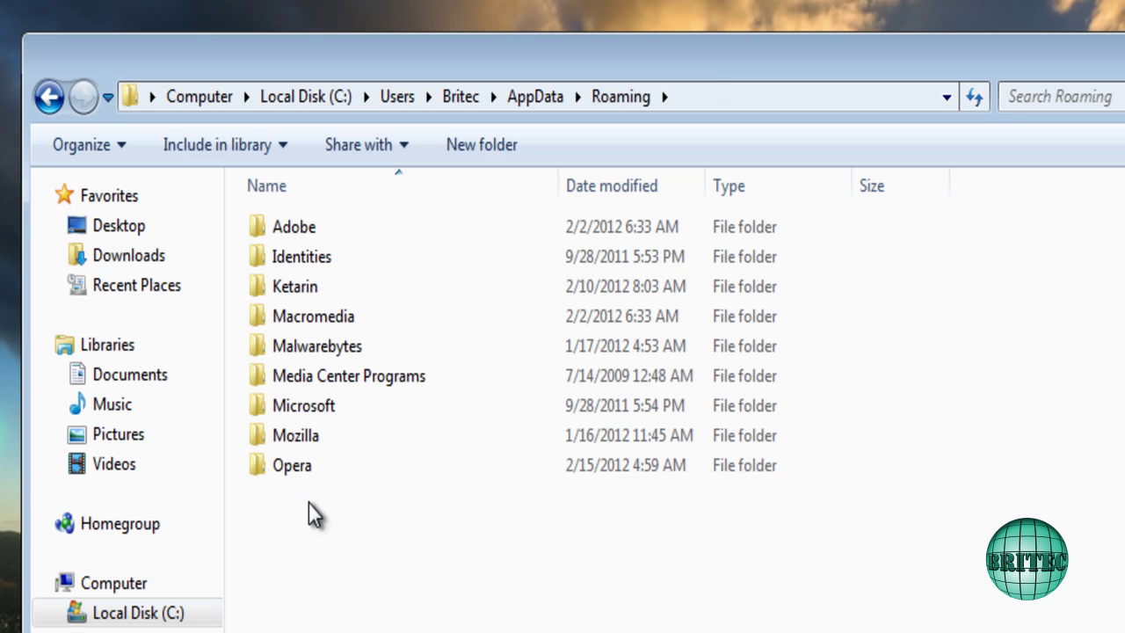
{"action": "left_click", "coordinate": [290, 472]}
{"action": "right_click", "coordinate": [290, 472]}
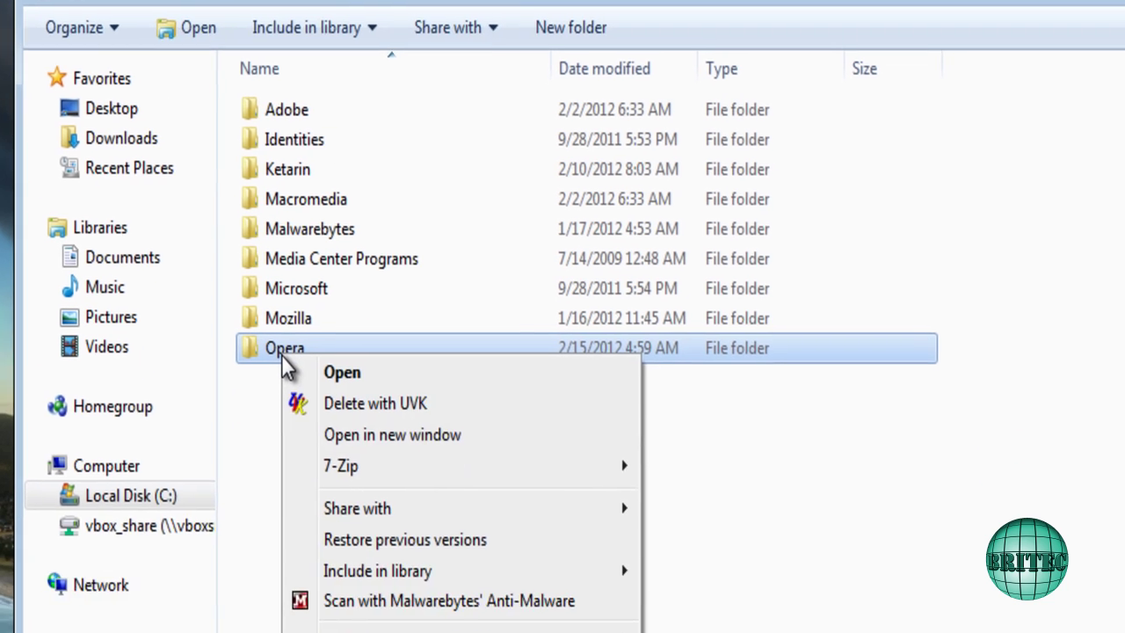
{"action": "left_click", "coordinate": [320, 622]}
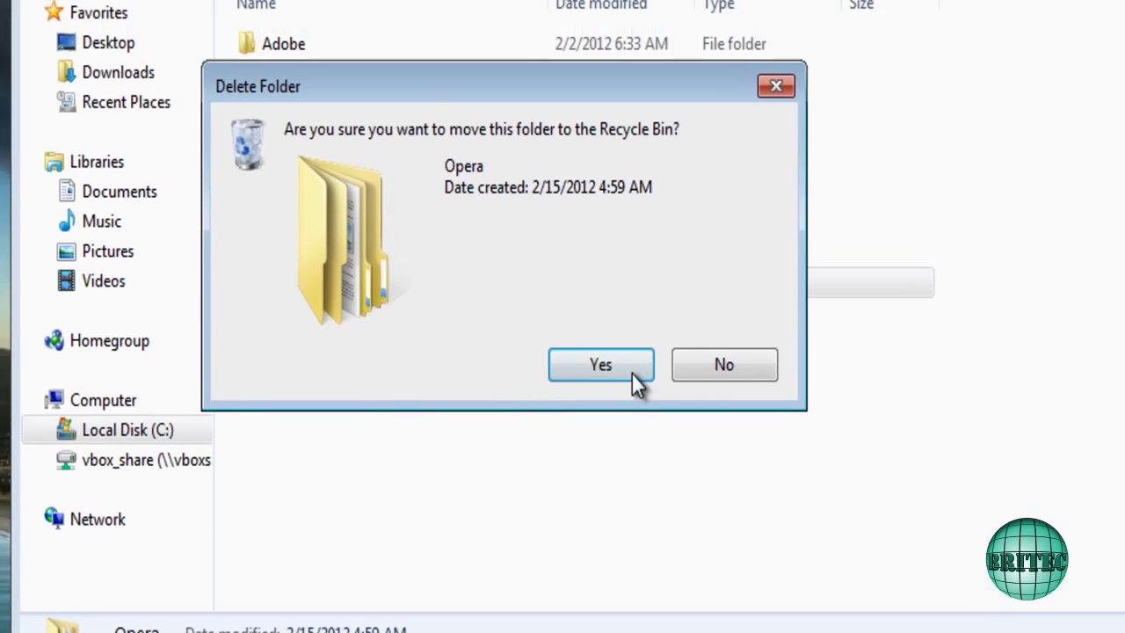
{"action": "left_click", "coordinate": [615, 243]}
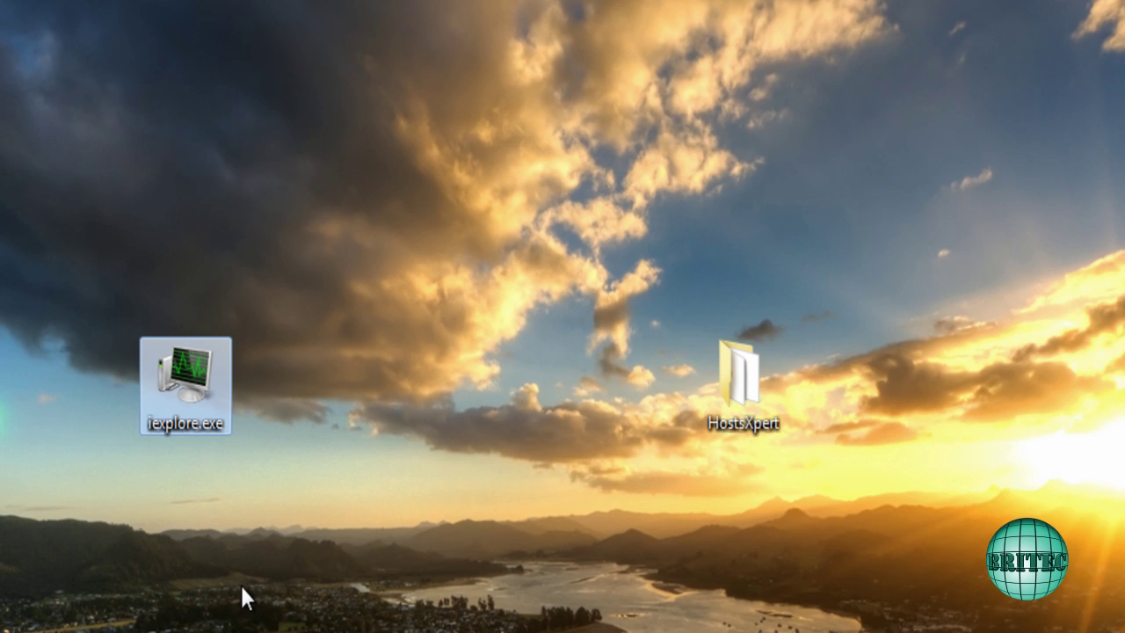
Launch the renamed Malwarebytes, update its database to v2012.02.15.03, and start a quick scan.
{"action": "key", "text": "Return"}
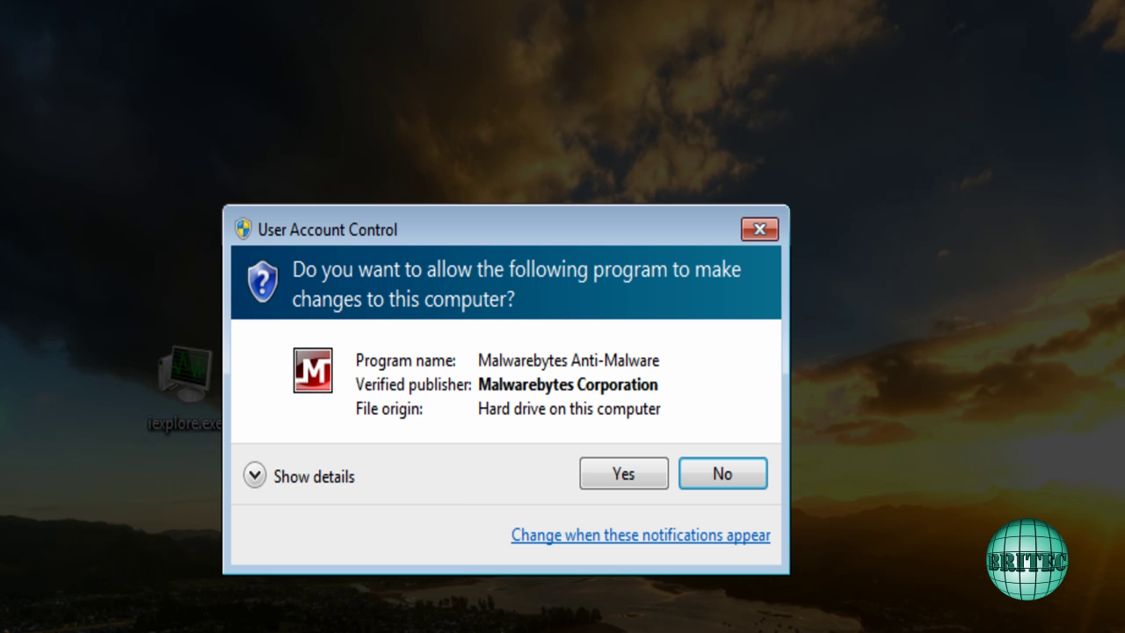
{"action": "left_click", "coordinate": [615, 469]}
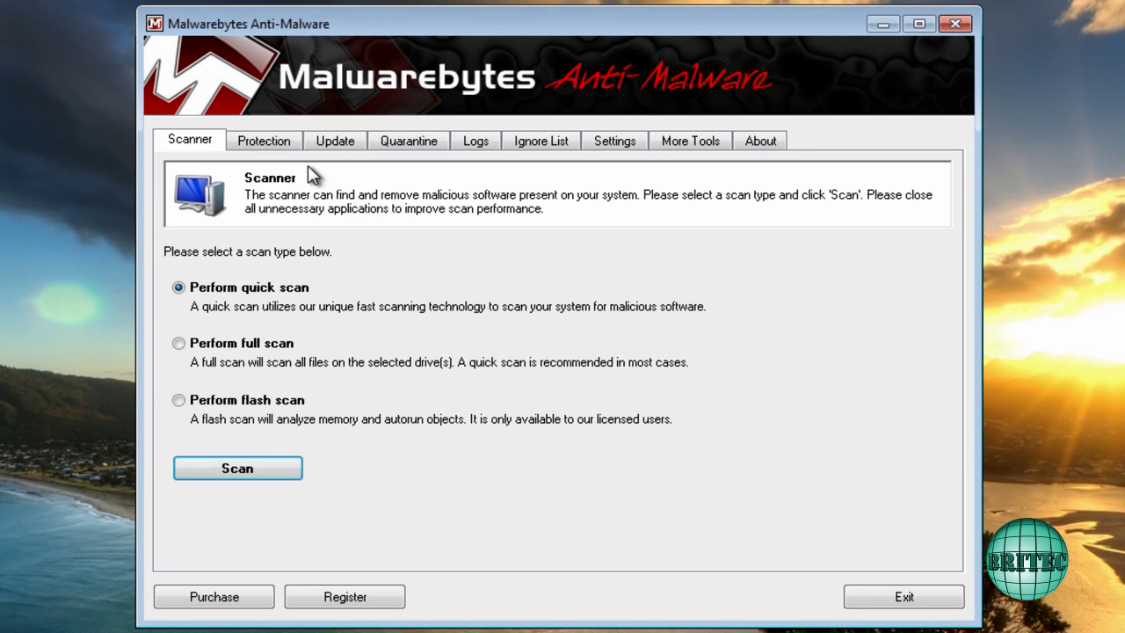
{"action": "left_click", "coordinate": [335, 144]}
{"action": "left_click", "coordinate": [251, 352]}
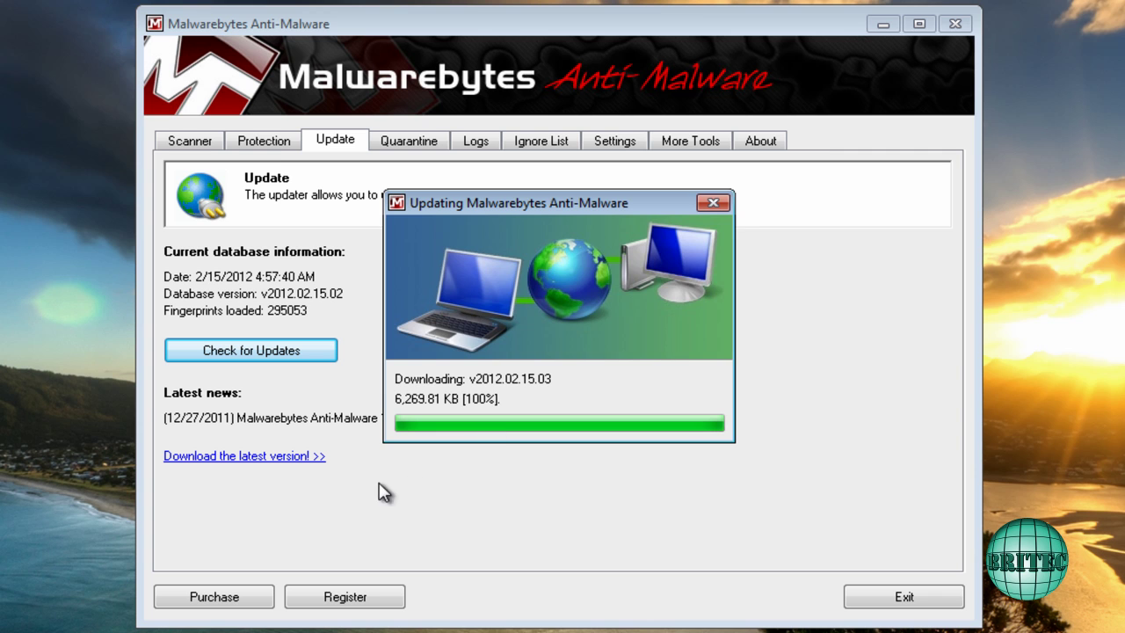
{"action": "left_click", "coordinate": [756, 383]}
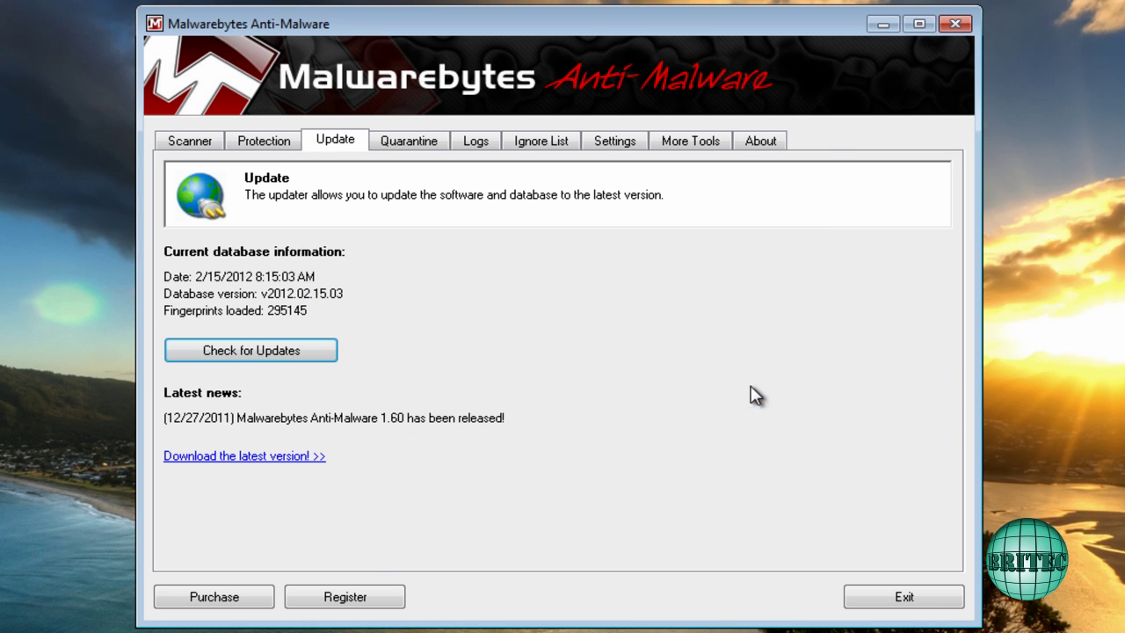
{"action": "left_click", "coordinate": [200, 145]}
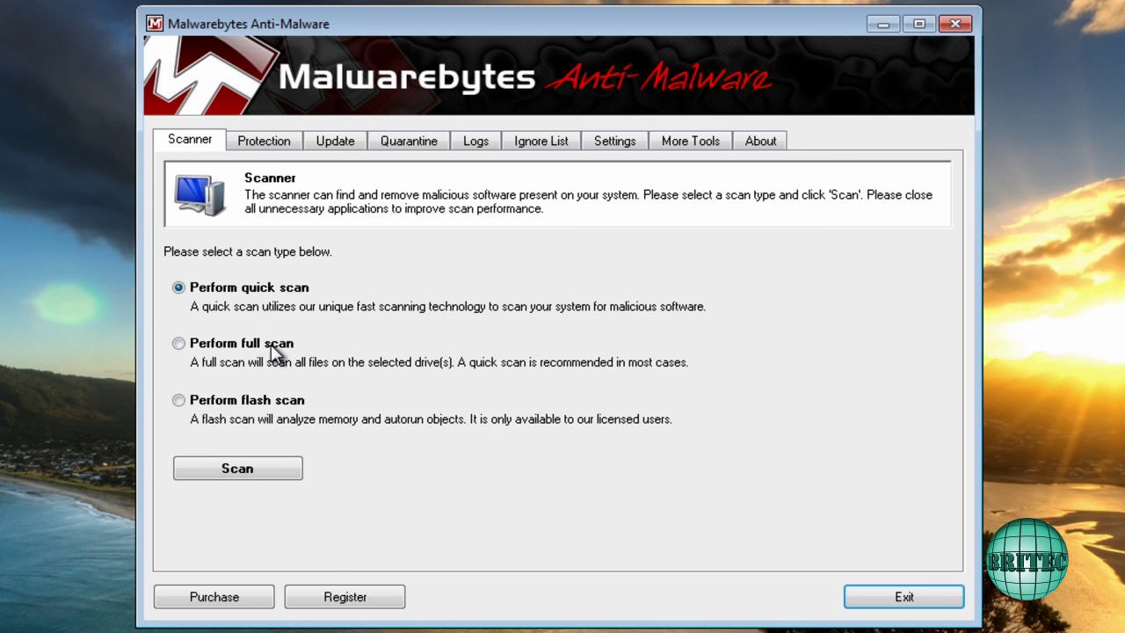
{"action": "left_click", "coordinate": [230, 473]}
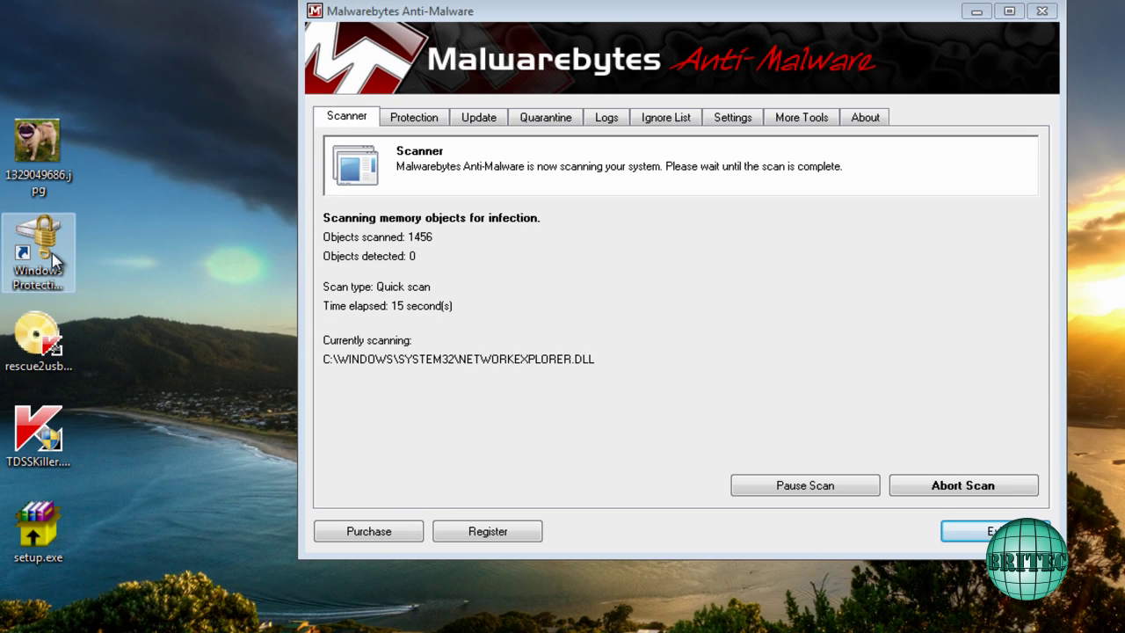
Delete the Windows Protection Master desktop shortcut while the Malwarebytes scan continues.
{"action": "right_click", "coordinate": [51, 253]}
{"action": "left_click", "coordinate": [110, 587]}
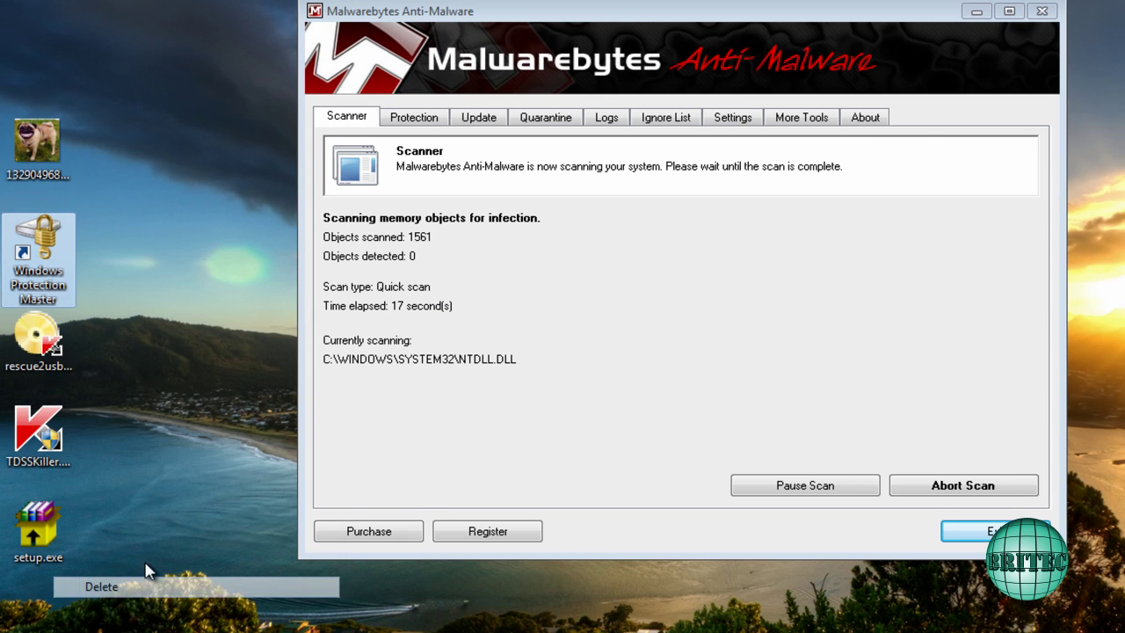
{"action": "left_click", "coordinate": [742, 348]}
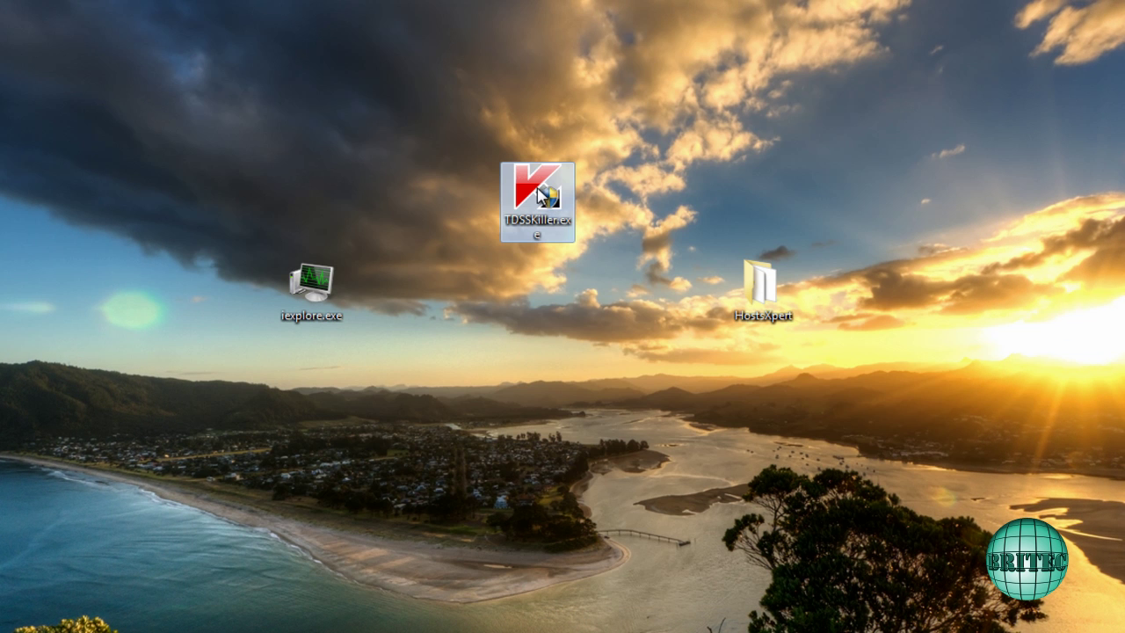
Run a TDSSKiller rootkit scan, which finds 0 threats among 239 objects, then close it.
{"action": "double_click", "coordinate": [543, 195]}
{"action": "left_click", "coordinate": [641, 351]}
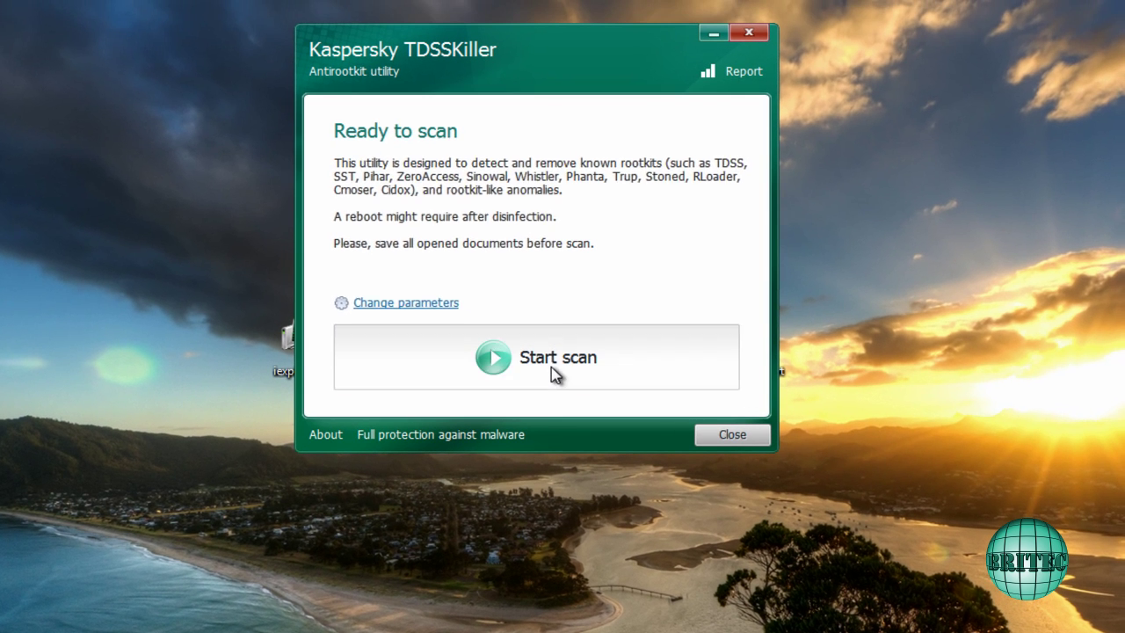
{"action": "left_click", "coordinate": [553, 372]}
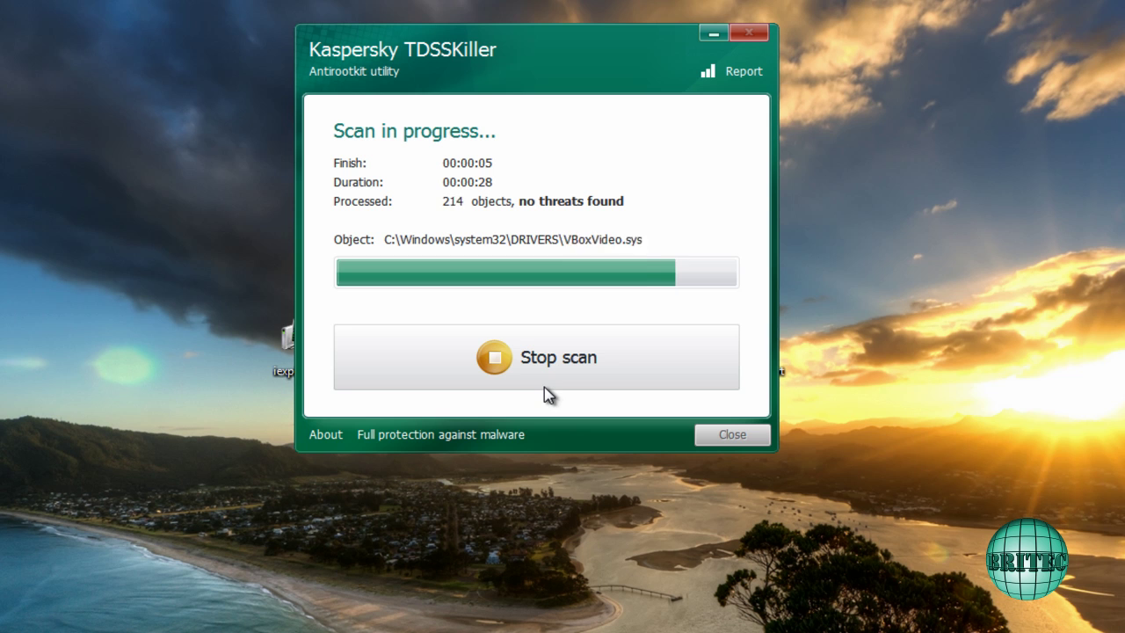
{"action": "left_click", "coordinate": [747, 35]}
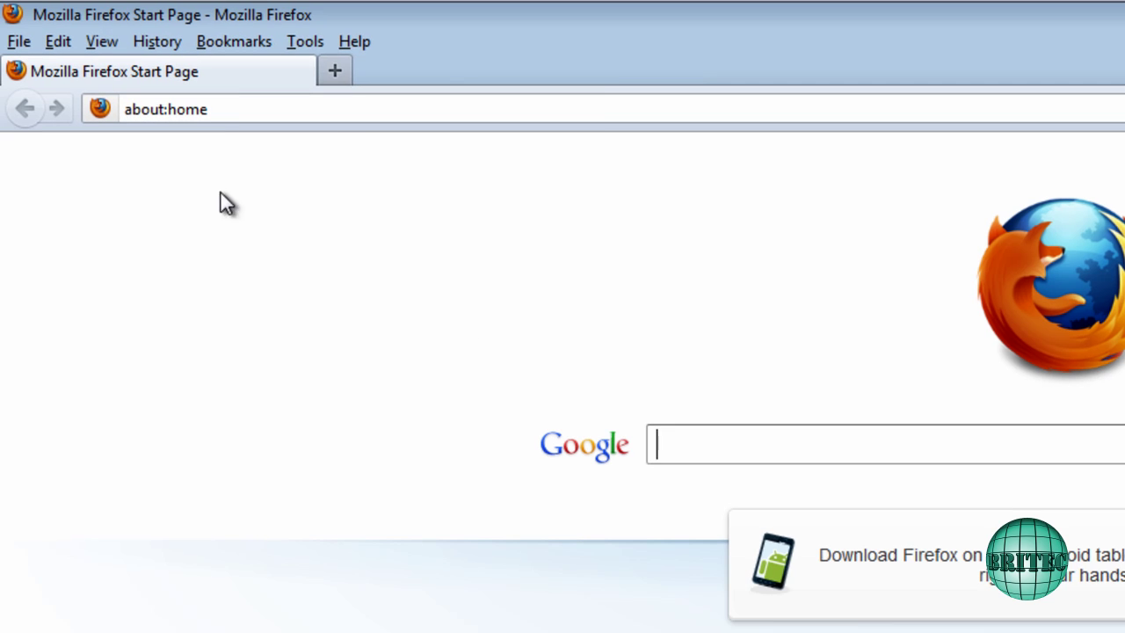
Confirm Firefox's connection settings stay at No proxy and close the Options window.
{"action": "left_click", "coordinate": [306, 42]}
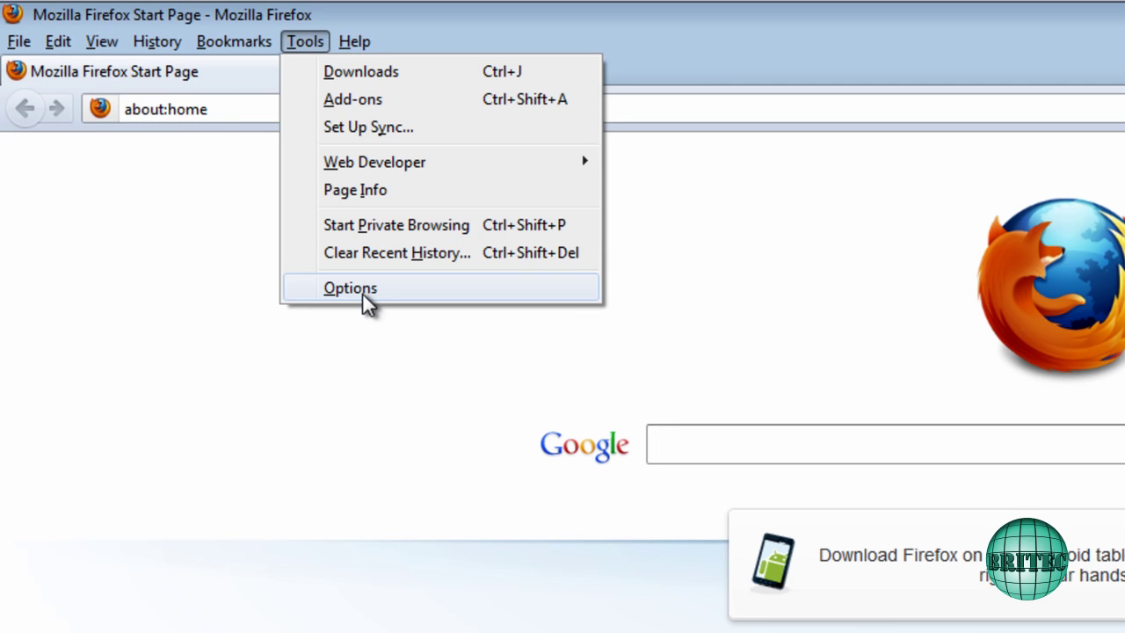
{"action": "left_click", "coordinate": [362, 292]}
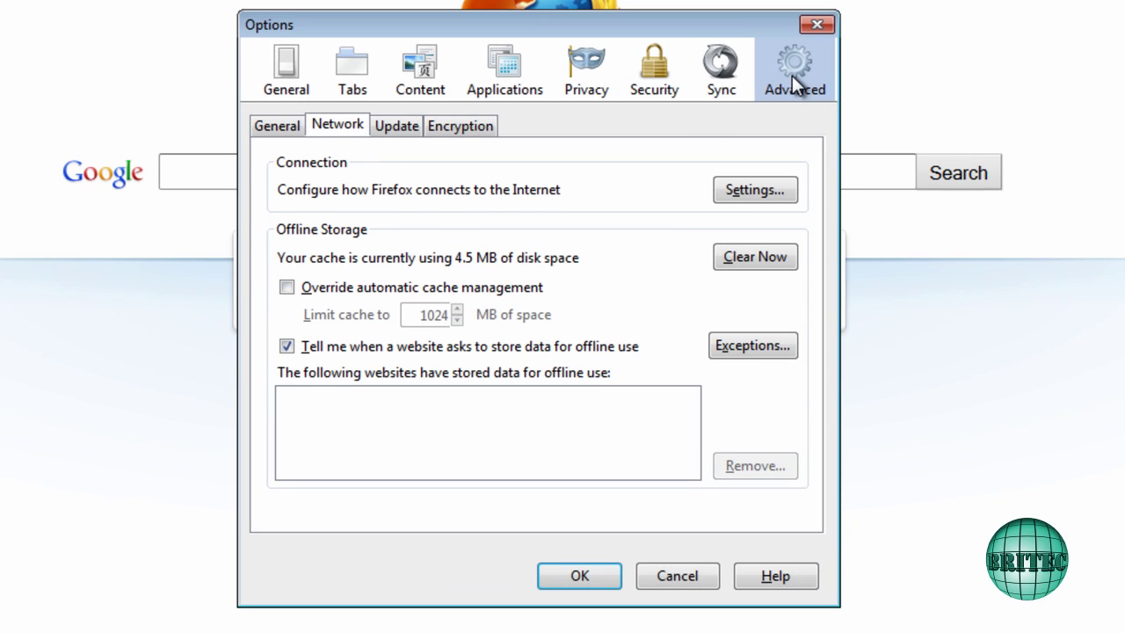
{"action": "left_click", "coordinate": [737, 197]}
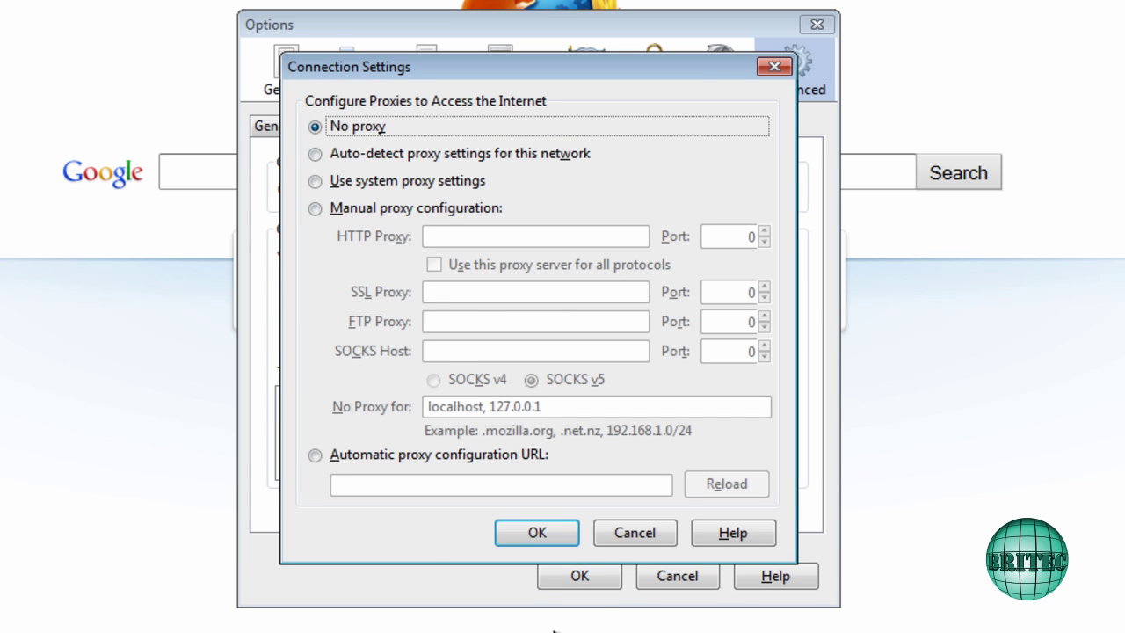
{"action": "left_click", "coordinate": [538, 532]}
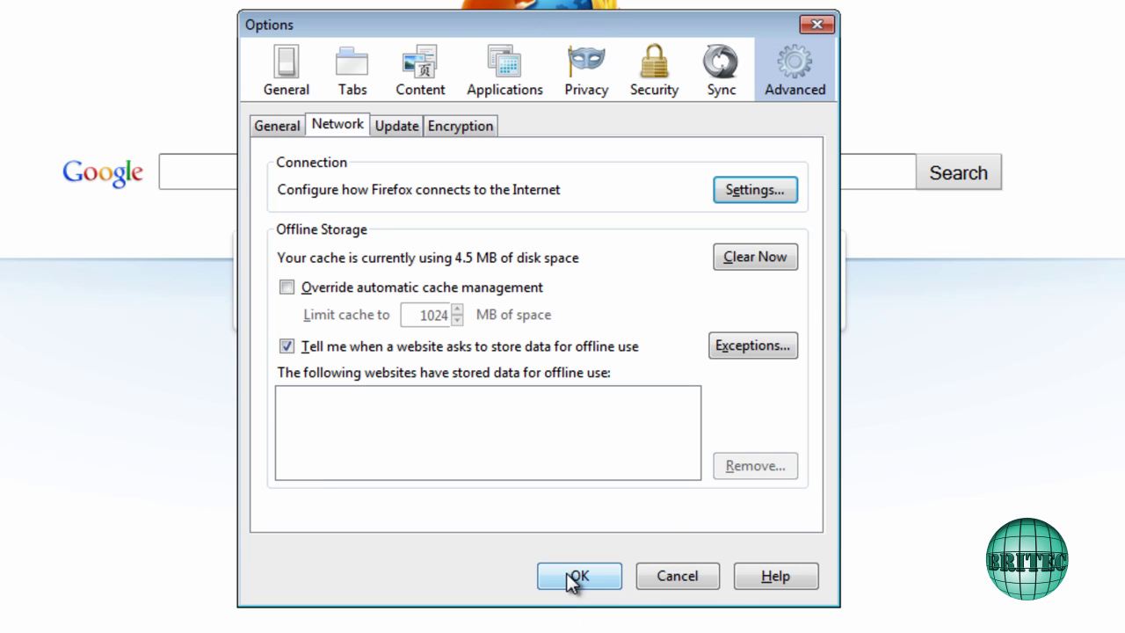
{"action": "left_click", "coordinate": [571, 577]}
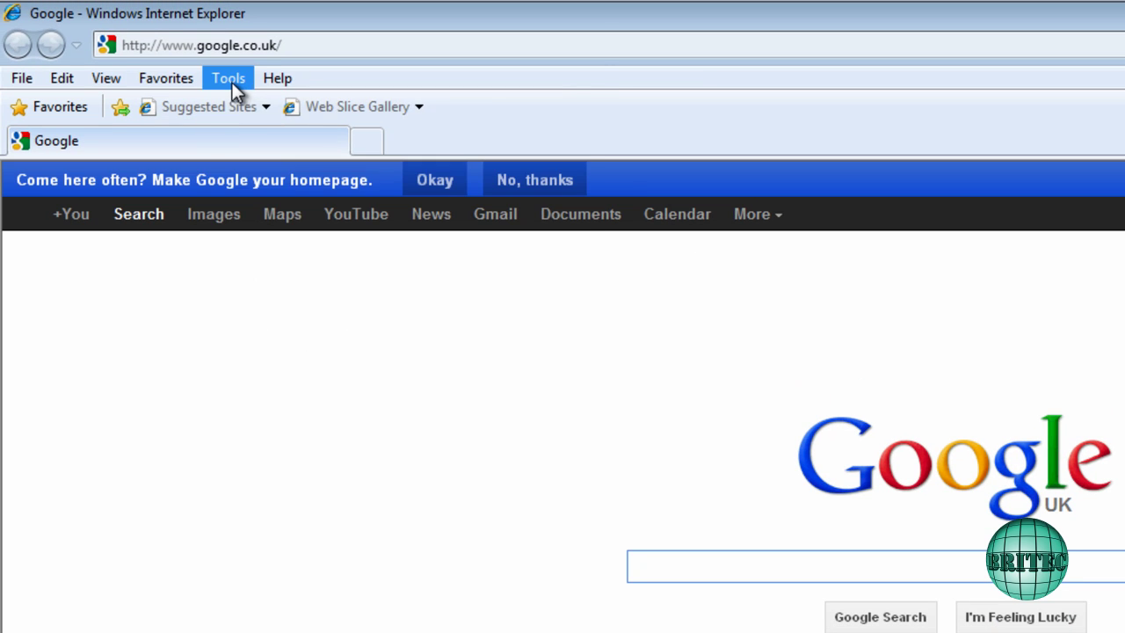
Check that Internet Explorer's LAN settings use no proxy server, then close Internet Options.
{"action": "left_click", "coordinate": [230, 79]}
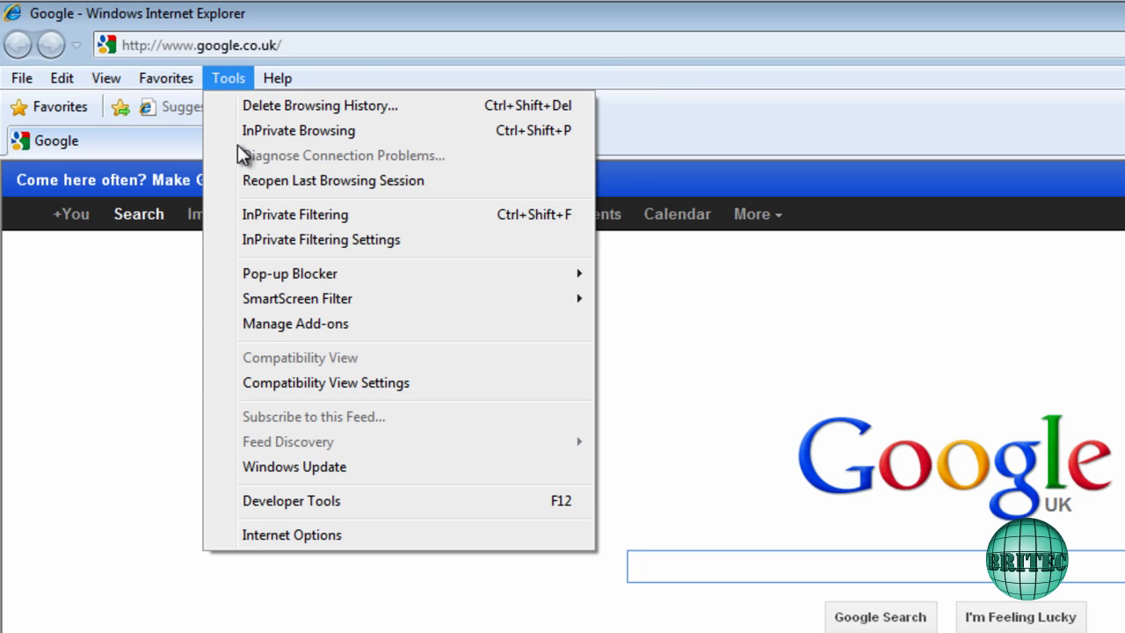
{"action": "left_click", "coordinate": [286, 538]}
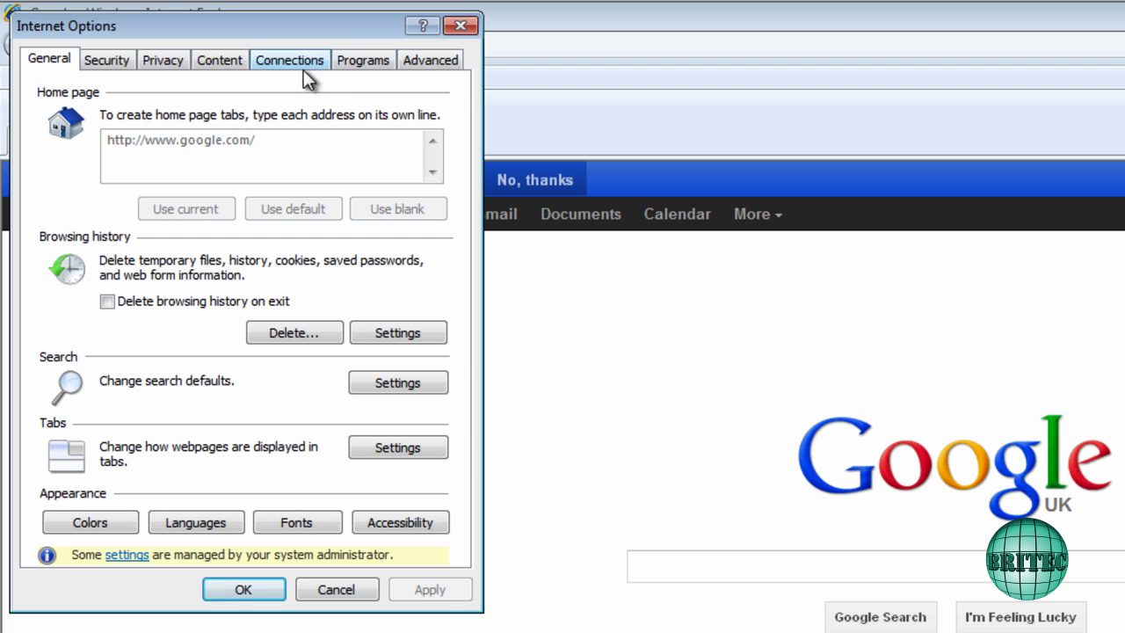
{"action": "left_click", "coordinate": [303, 67]}
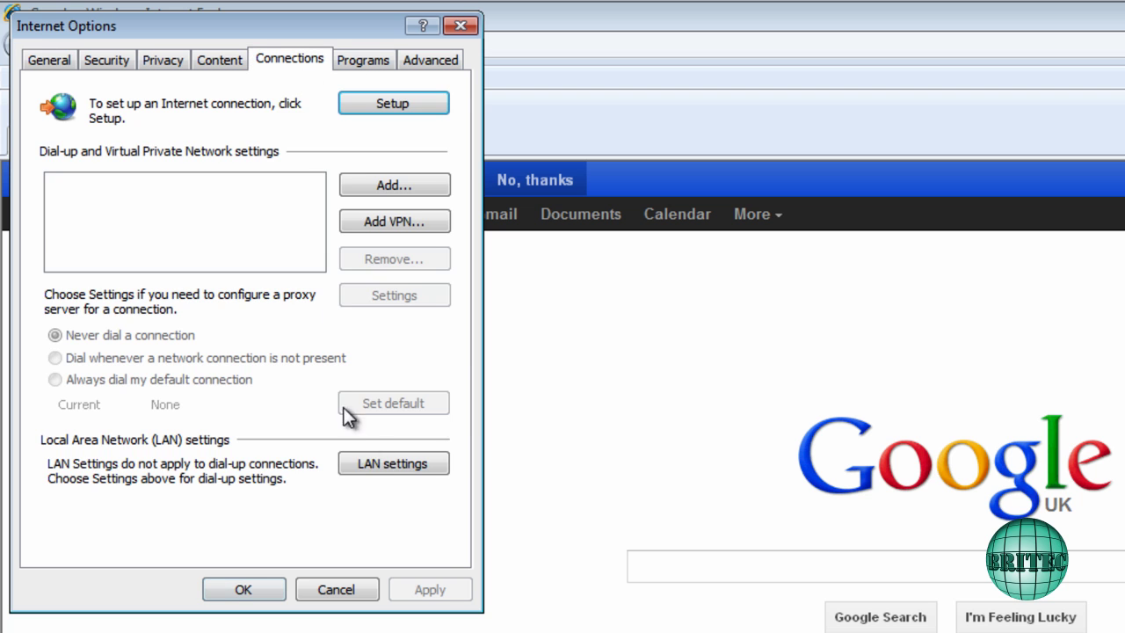
{"action": "left_click", "coordinate": [394, 464]}
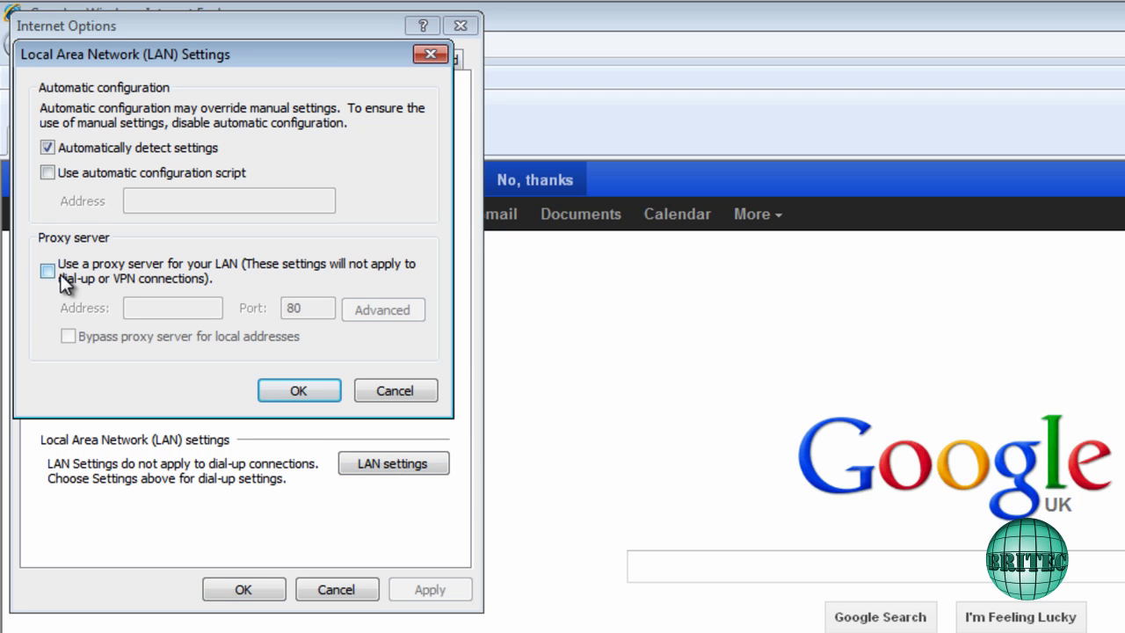
{"action": "left_click", "coordinate": [428, 54]}
{"action": "left_click", "coordinate": [458, 26]}
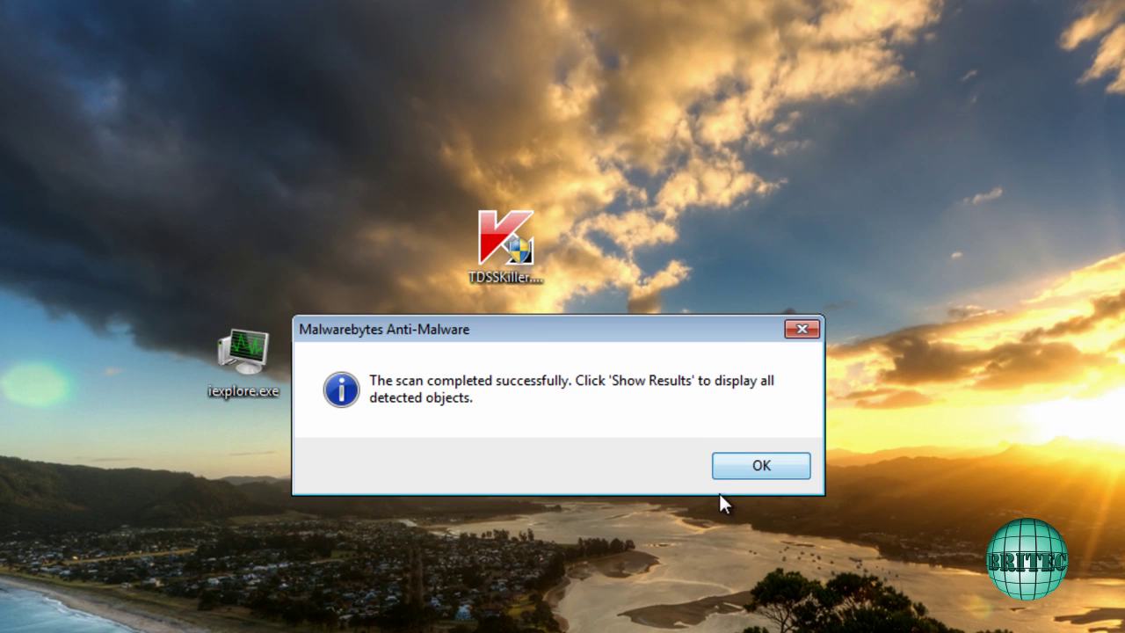
Run HostsXpert as admin, clear the HOSTS file's system and hidden attributes, and confirm only default entries.
{"action": "left_click_drag", "start_coordinate": [535, 328], "coordinate": [505, 528]}
{"action": "double_click", "coordinate": [762, 386]}
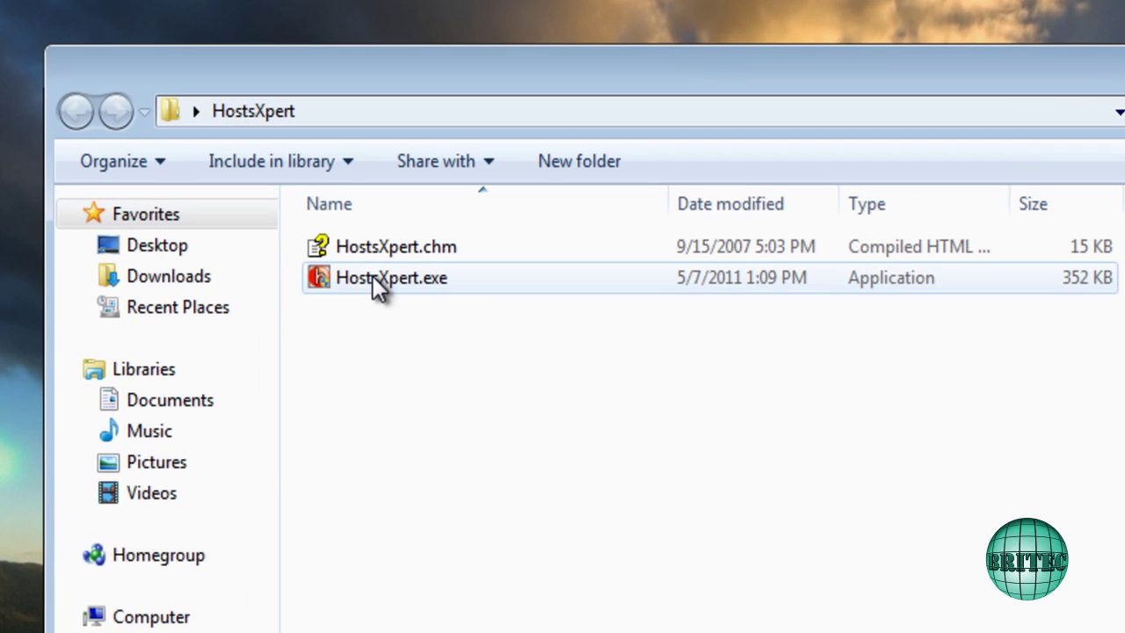
{"action": "double_click", "coordinate": [373, 278]}
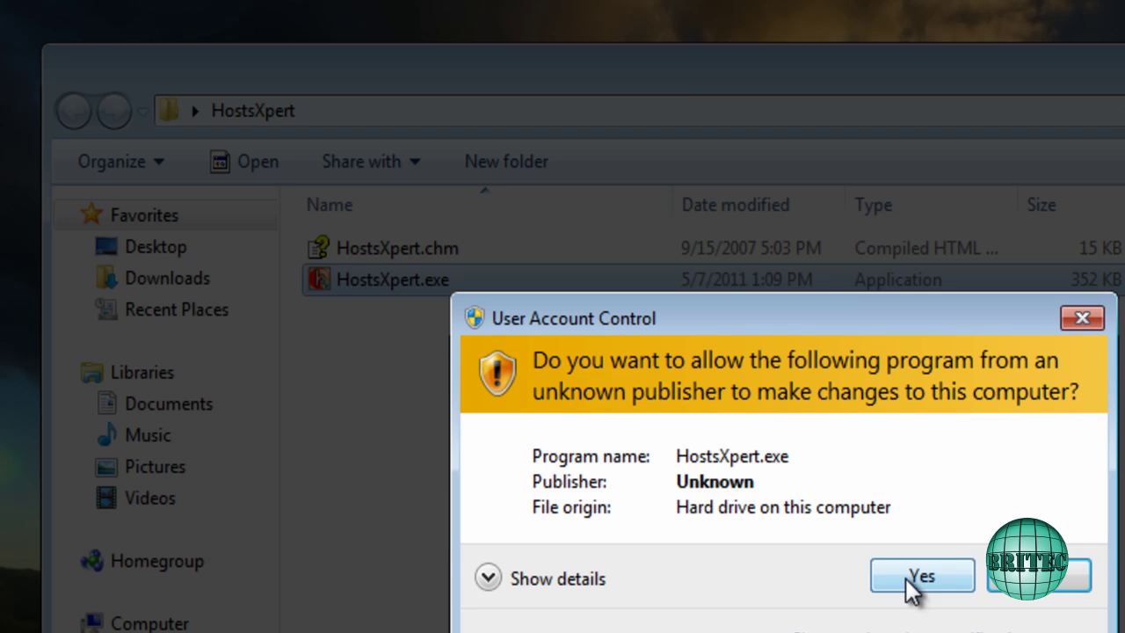
{"action": "left_click", "coordinate": [919, 578]}
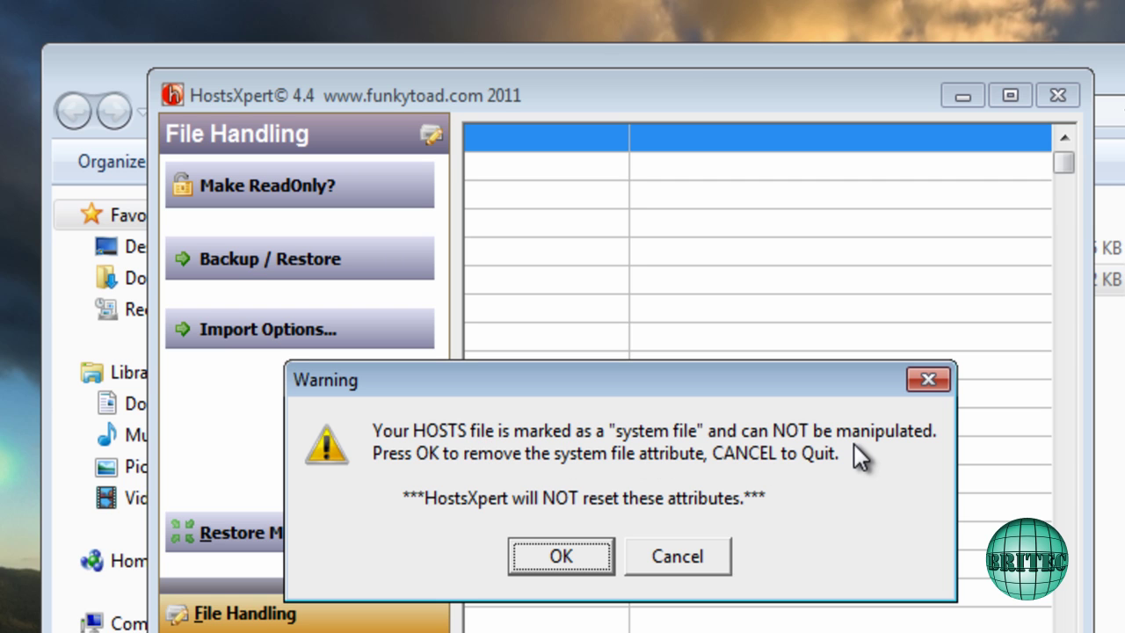
{"action": "key", "text": "Return"}
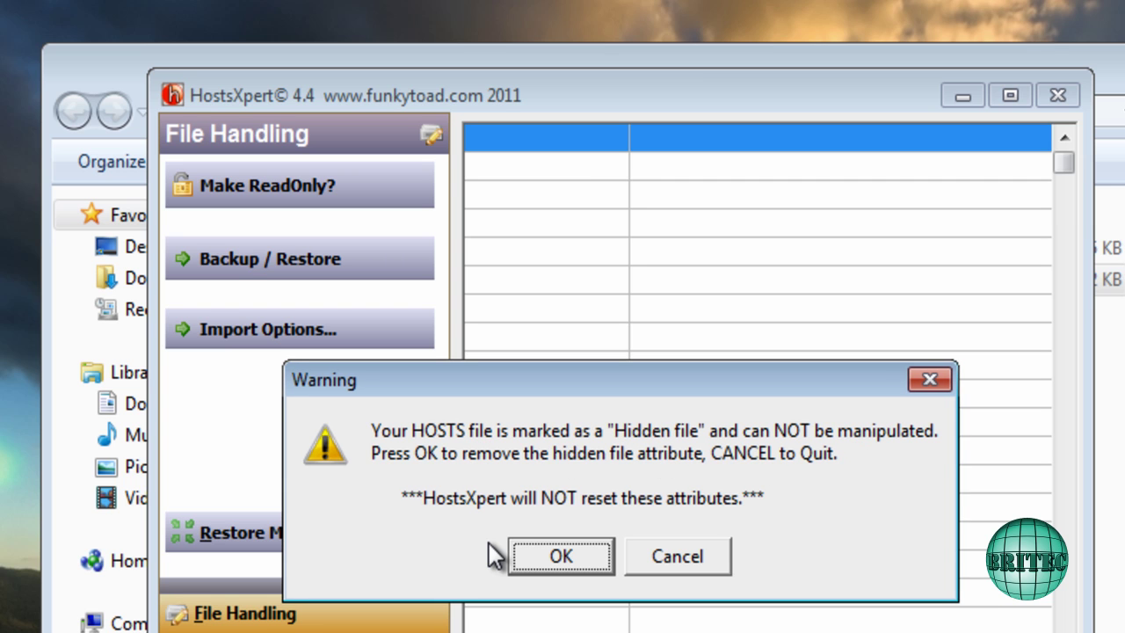
{"action": "left_click", "coordinate": [542, 553]}
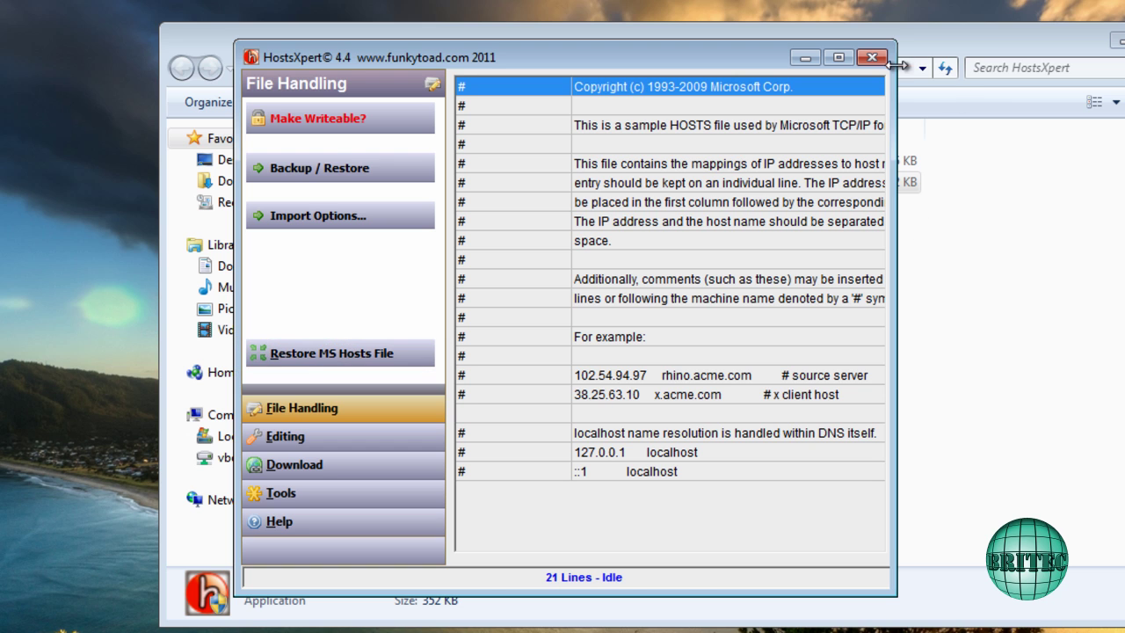
{"action": "left_click", "coordinate": [870, 57]}
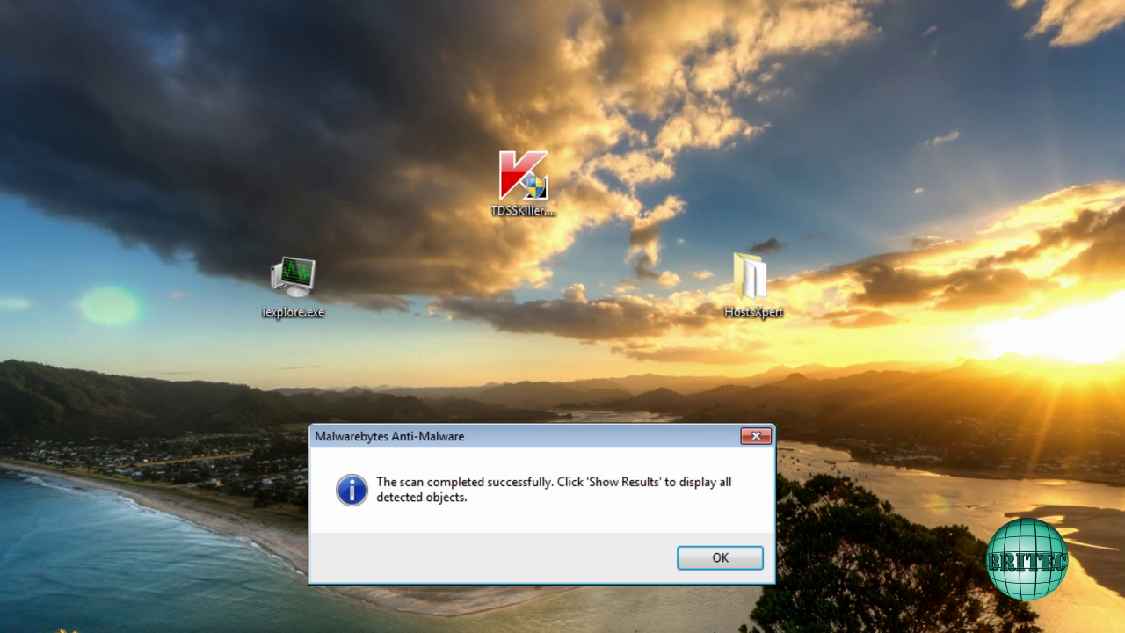
Review the 773 detected threats in Malwarebytes' quick scan results and remove them all.
{"action": "left_click", "coordinate": [719, 562]}
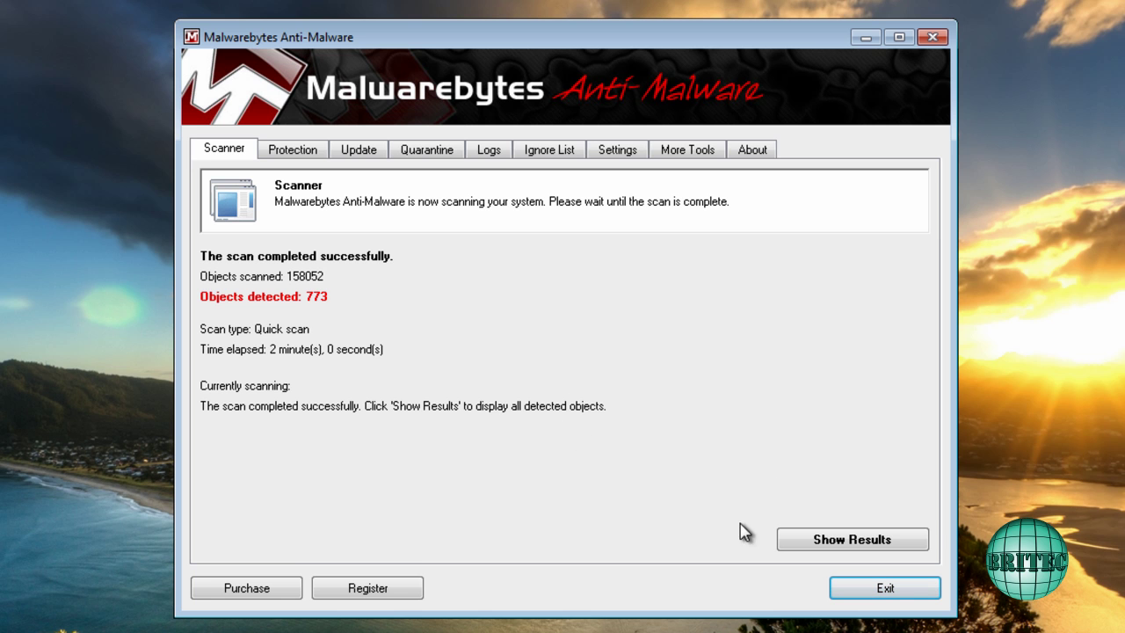
{"action": "left_click", "coordinate": [817, 541]}
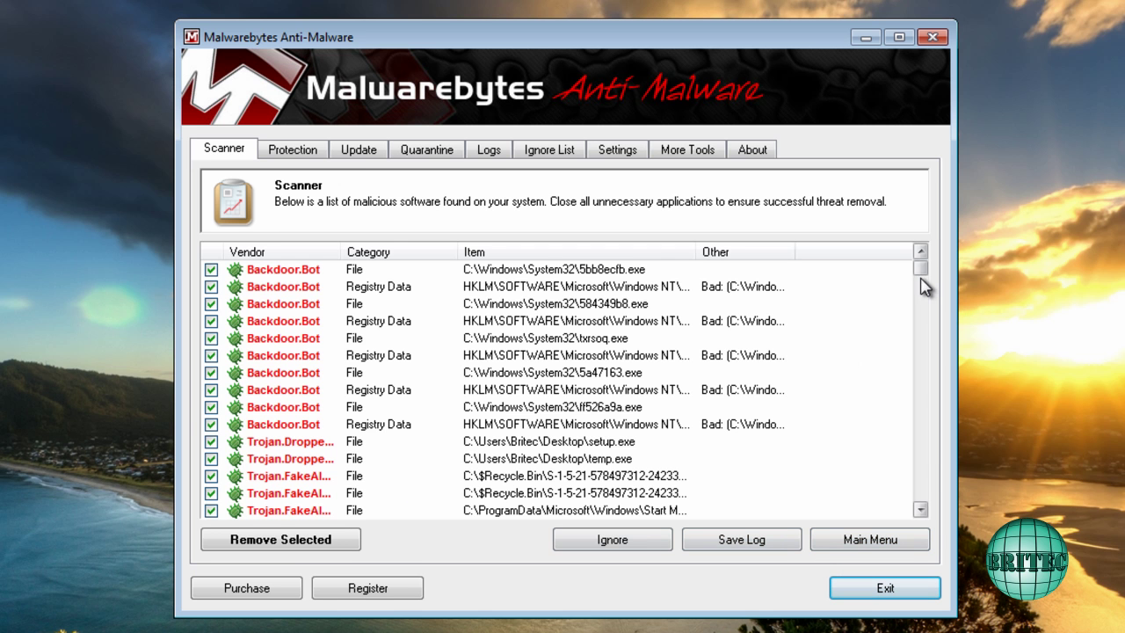
{"action": "left_click_drag", "start_coordinate": [921, 266], "coordinate": [936, 502]}
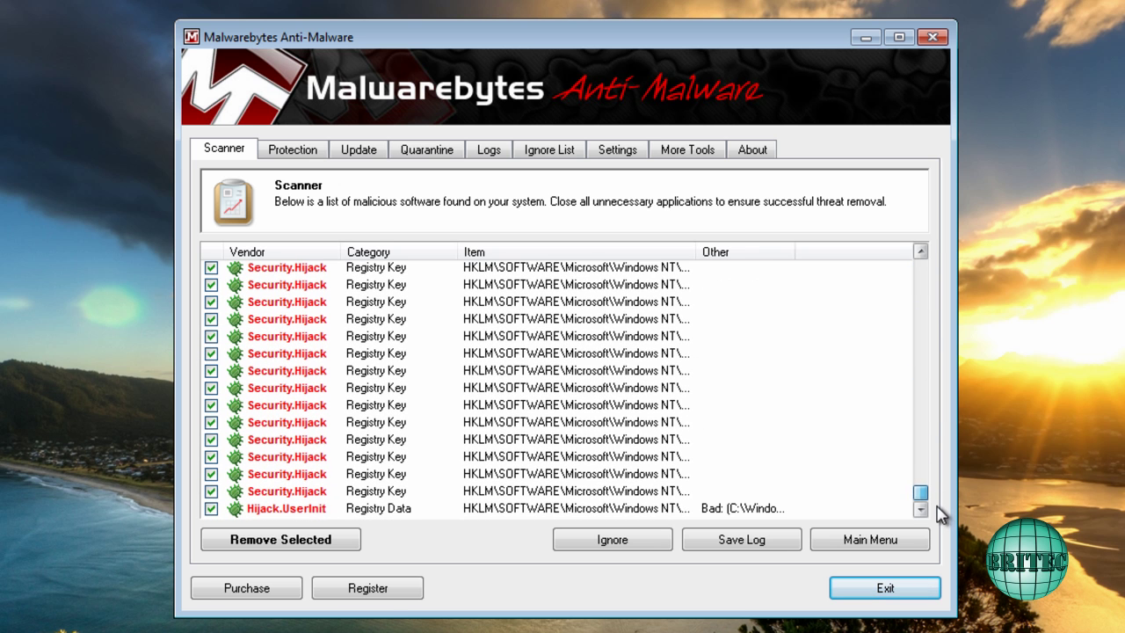
{"action": "left_click", "coordinate": [308, 540]}
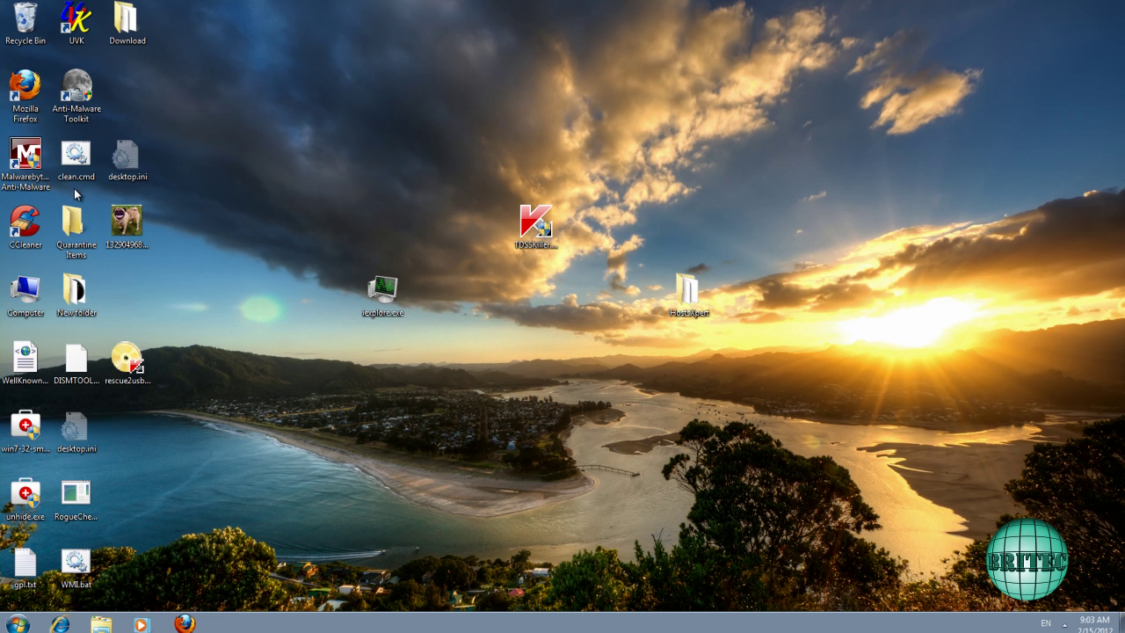
Delete the leftover .jpg image from the desktop.
{"action": "left_click", "coordinate": [121, 219]}
{"action": "right_click", "coordinate": [120, 220]}
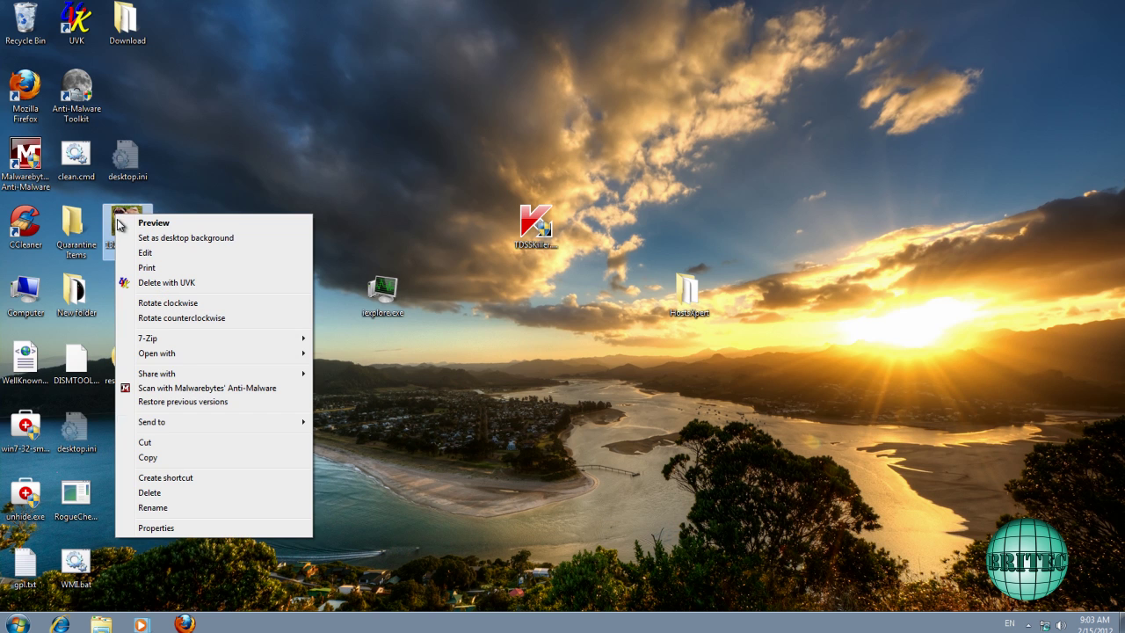
{"action": "left_click", "coordinate": [179, 495]}
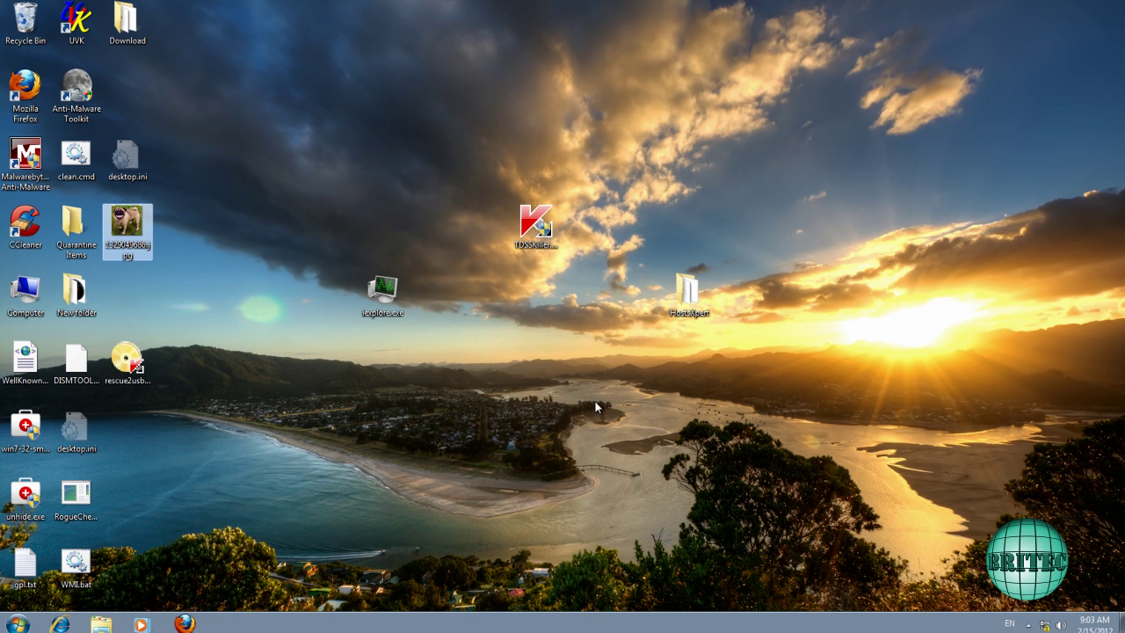
{"action": "left_click", "coordinate": [615, 357]}
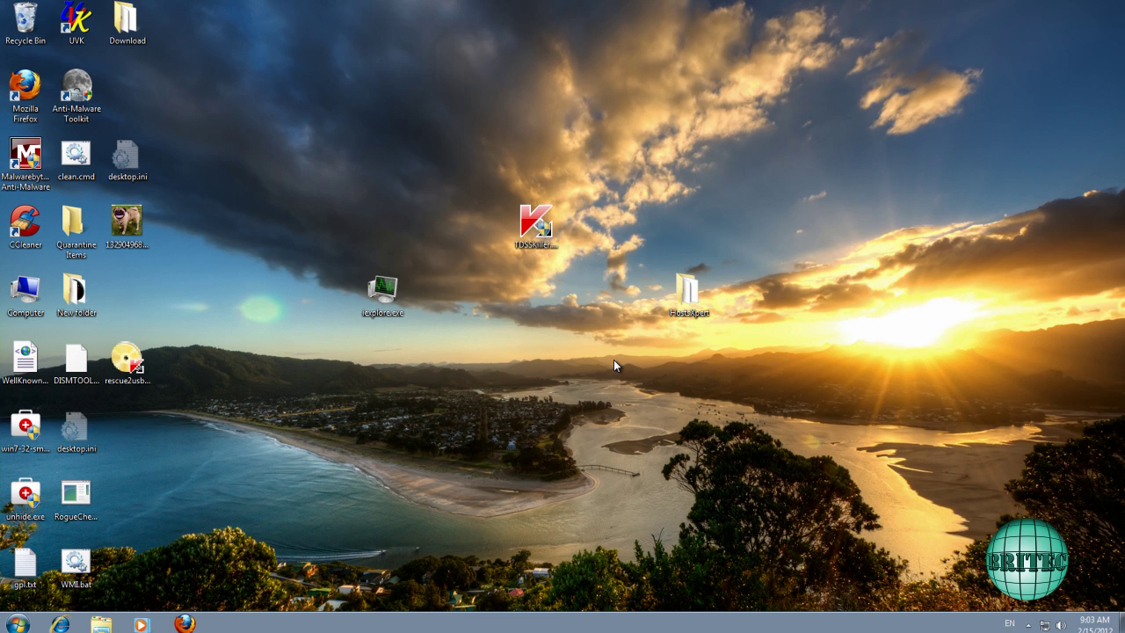
Delete the fake iexplore.exe copy from the desktop.
{"action": "left_click", "coordinate": [384, 294]}
{"action": "right_click", "coordinate": [384, 288]}
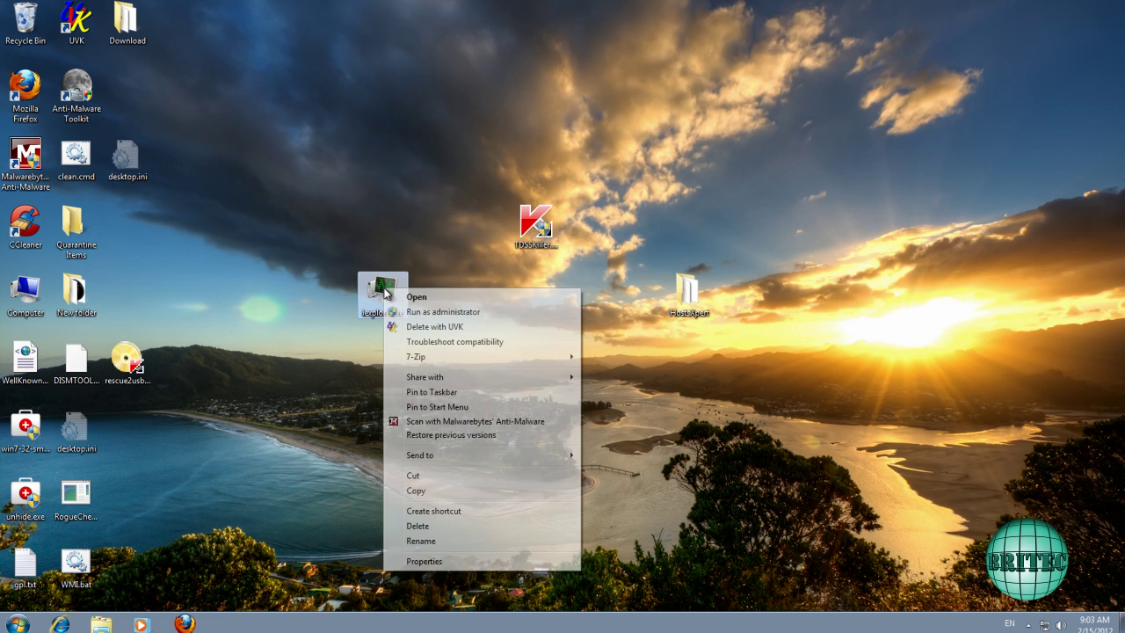
{"action": "left_click", "coordinate": [417, 526]}
{"action": "left_click", "coordinate": [600, 387]}
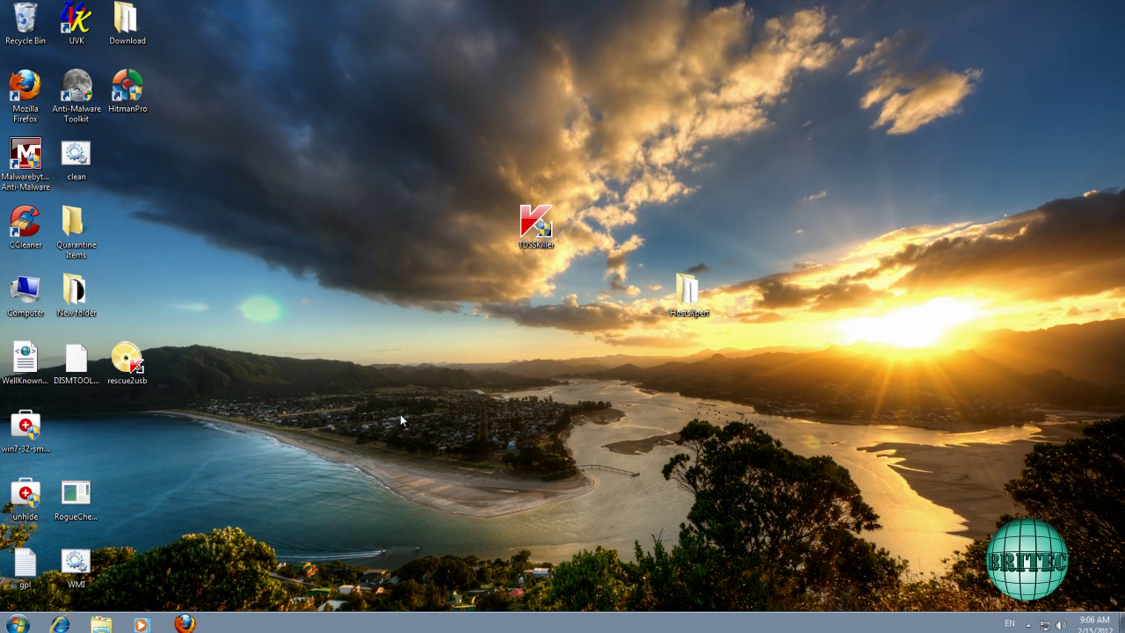
{"action": "left_click", "coordinate": [128, 84]}
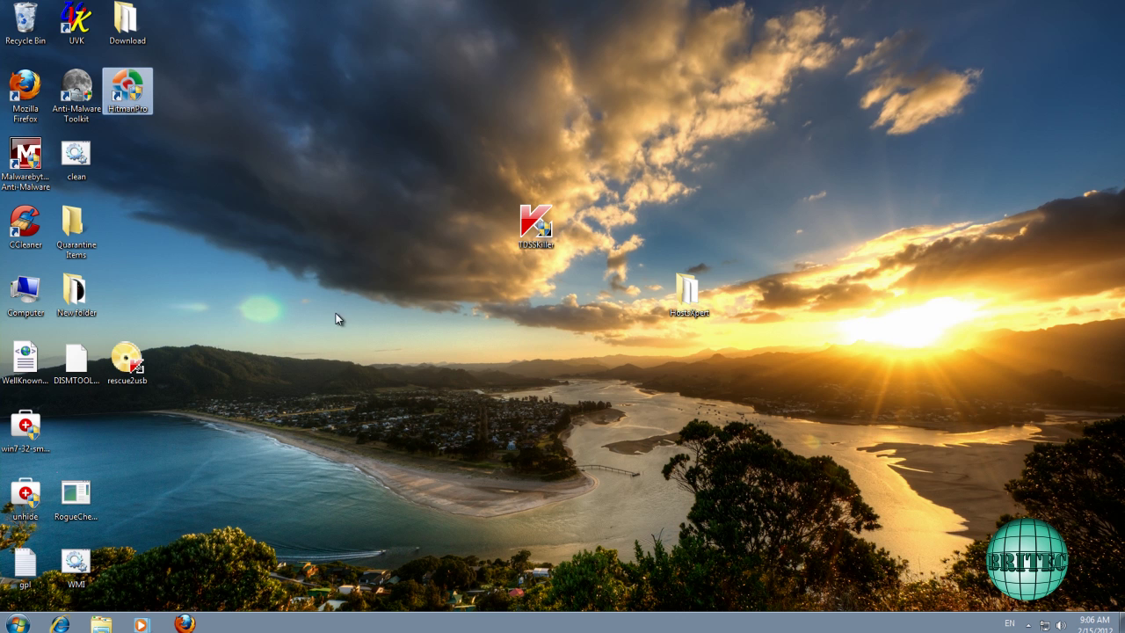